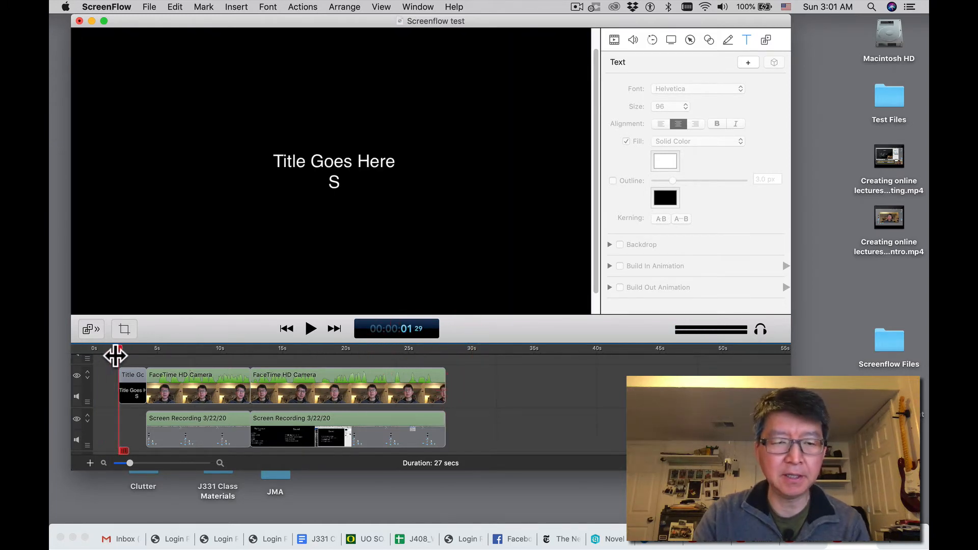
Mark a timeline range with in and out points from the start of the title clip to the end of the last clips
key(i)
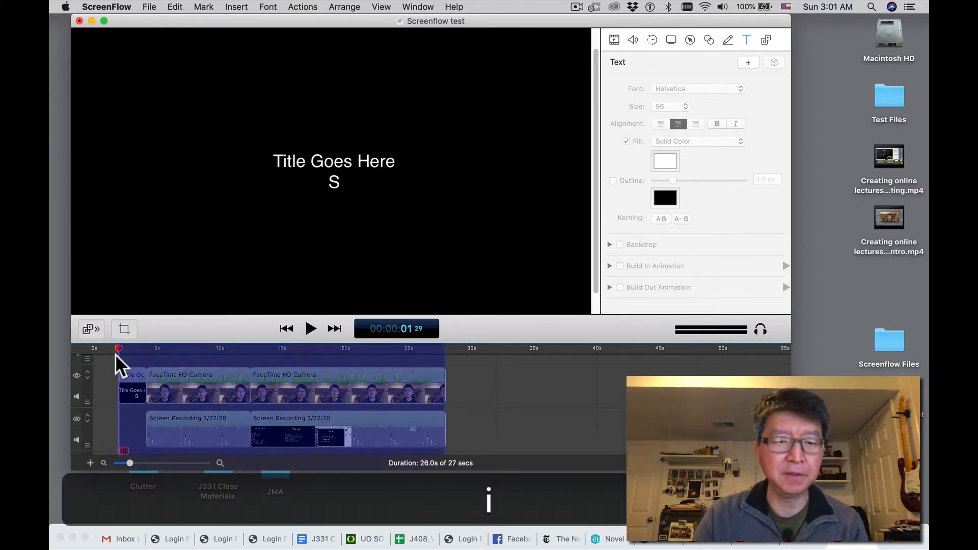
click(456, 349)
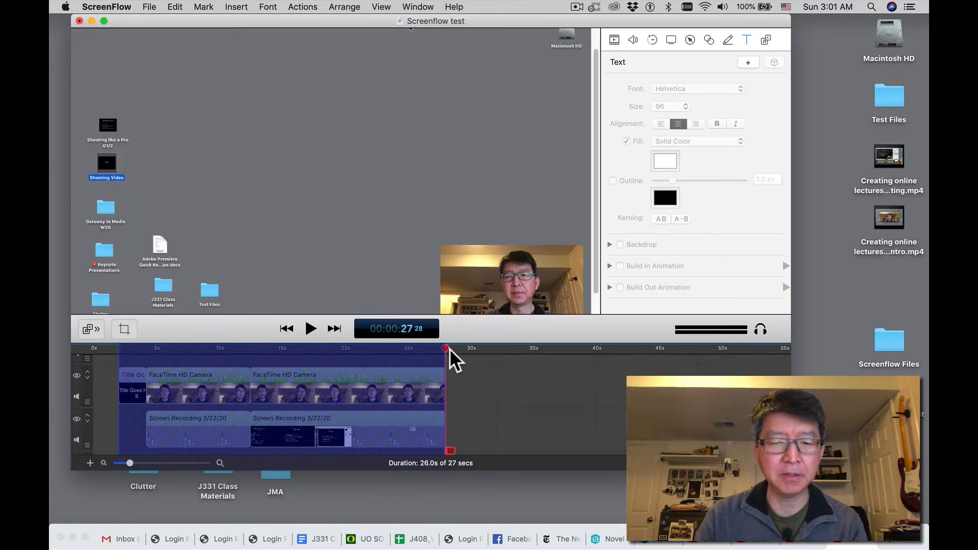
key(o)
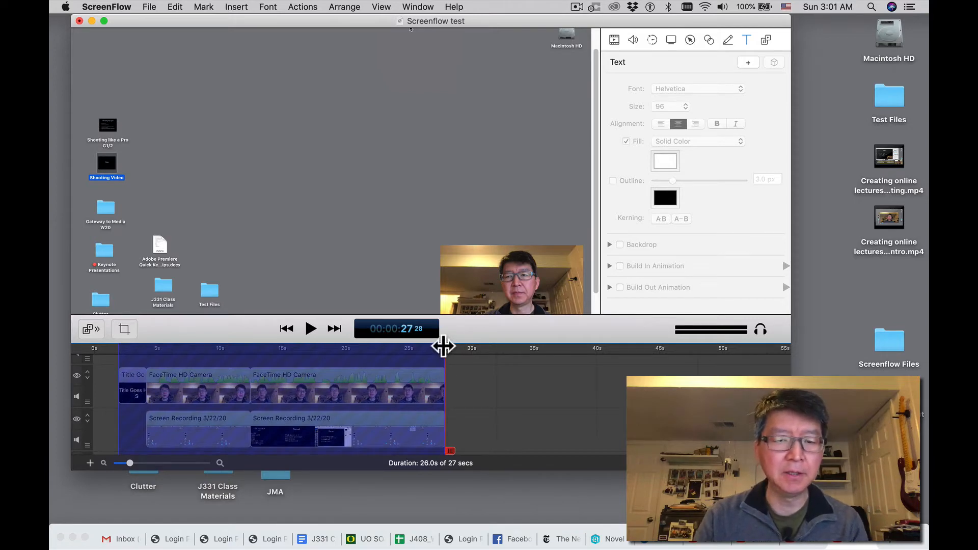
drag(445, 348, 411, 348)
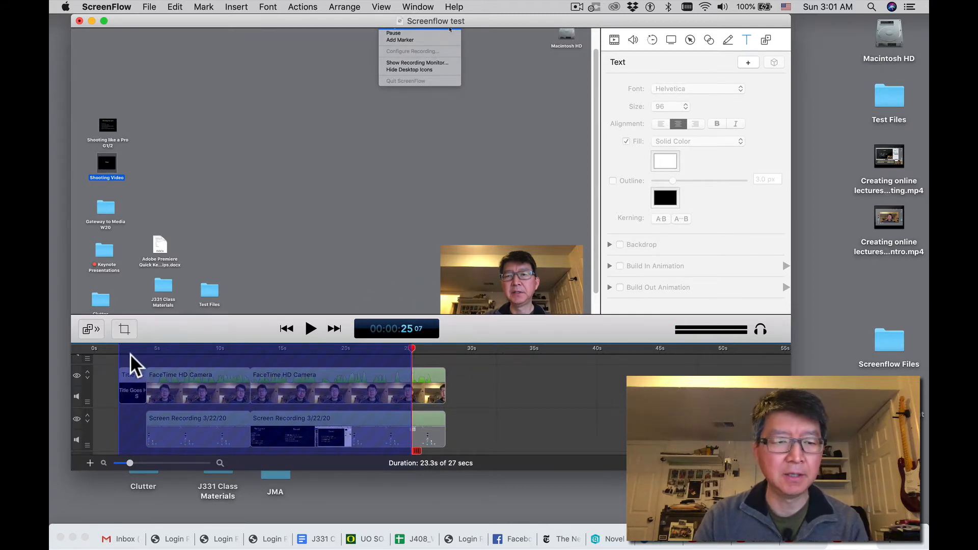
mouse_move(117, 348)
mouse_down()
mouse_move(149, 350)
mouse_move(118, 348)
mouse_up()
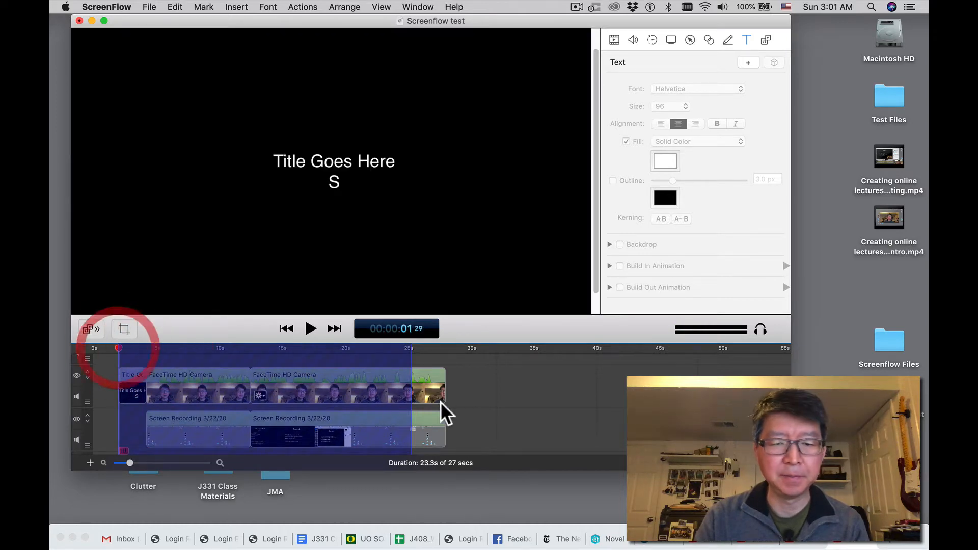
drag(411, 350, 457, 350)
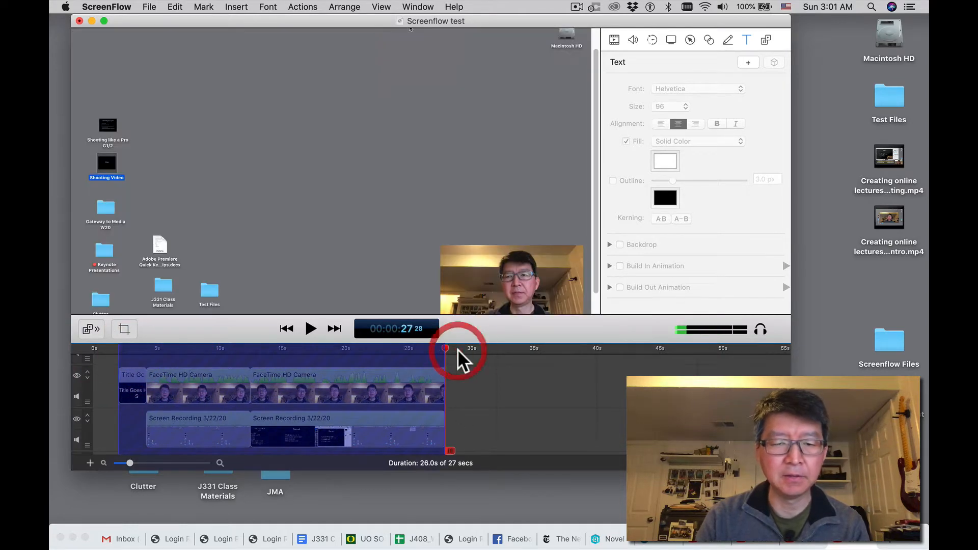
Open the export settings for the selected timeline range
click(140, 5)
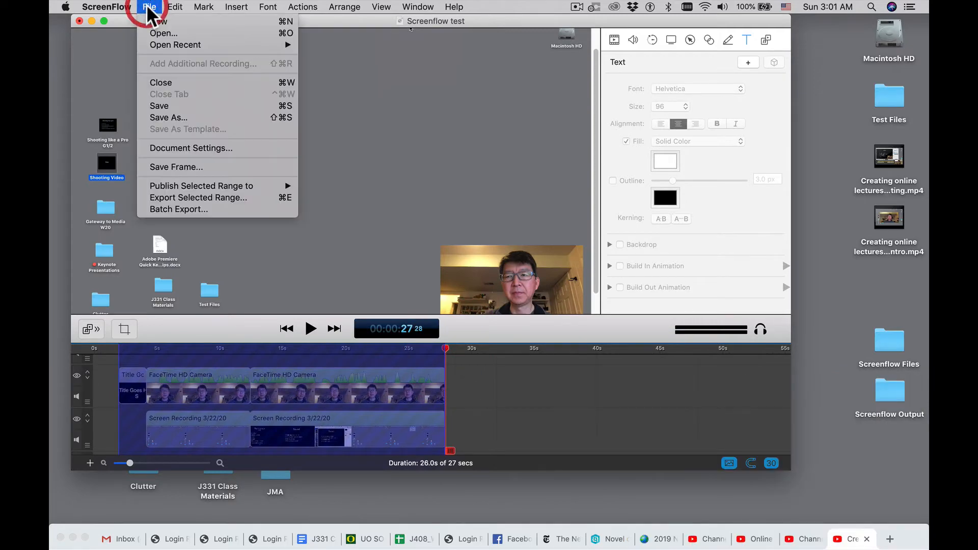
click(203, 197)
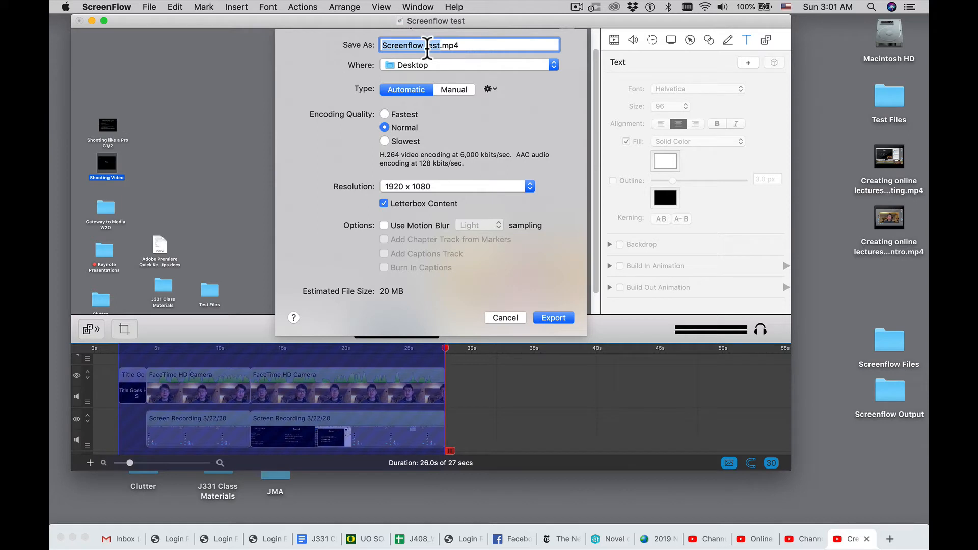
text(Screenf)
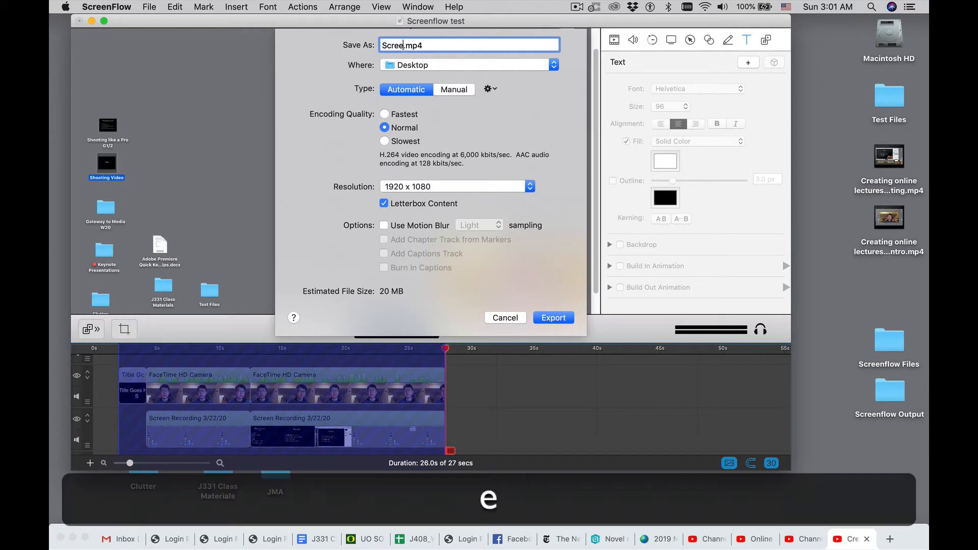
text(low)
key(BackSpace)
key(BackSpace)
key(BackSpace)
key(BackSpace)
key(BackSpace)
key(BackSpace)
key(BackSpace)
key(BackSpace)
key(BackSpace)
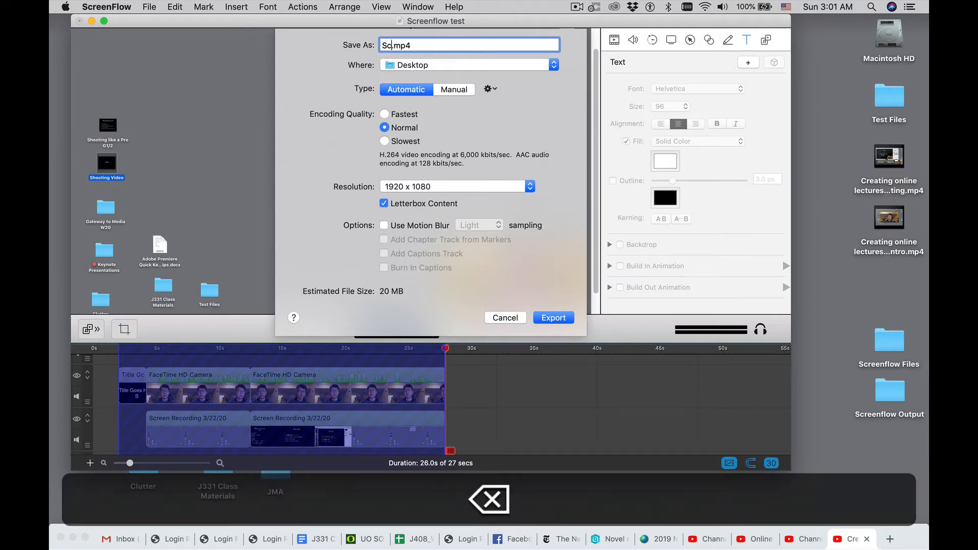
key(BackSpace)
key(BackSpace)
Name the export file "Creating online lecrtuers with Screenflow Test"
text(Creating )
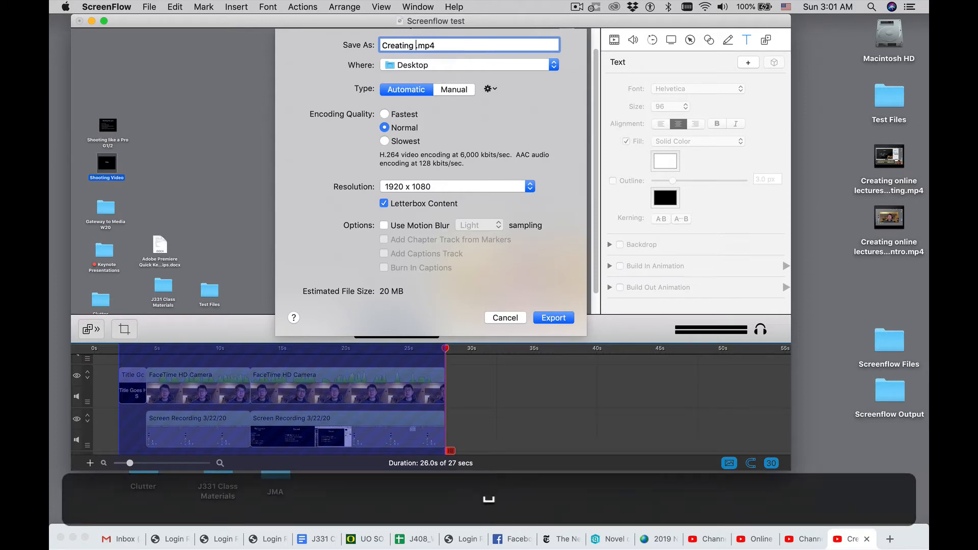
text(online lecrt)
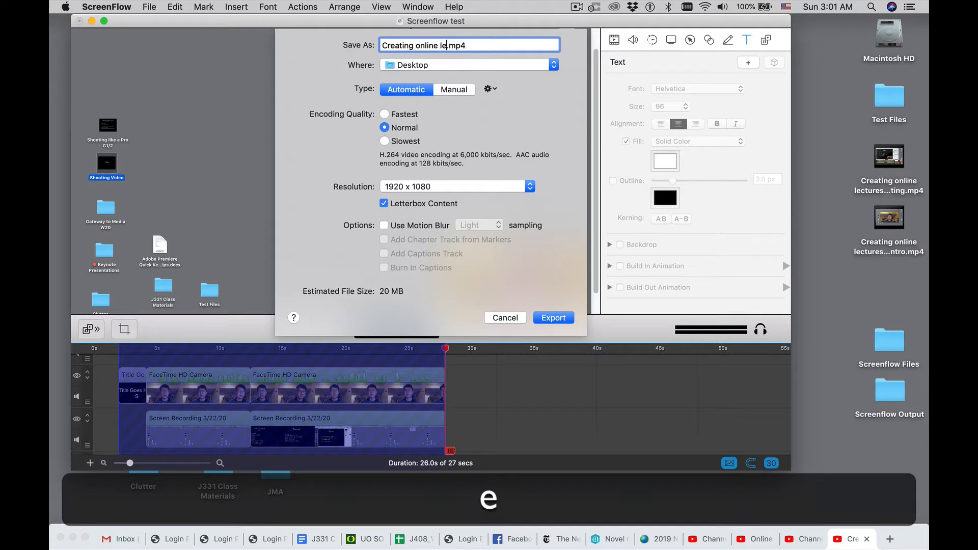
text(uers)
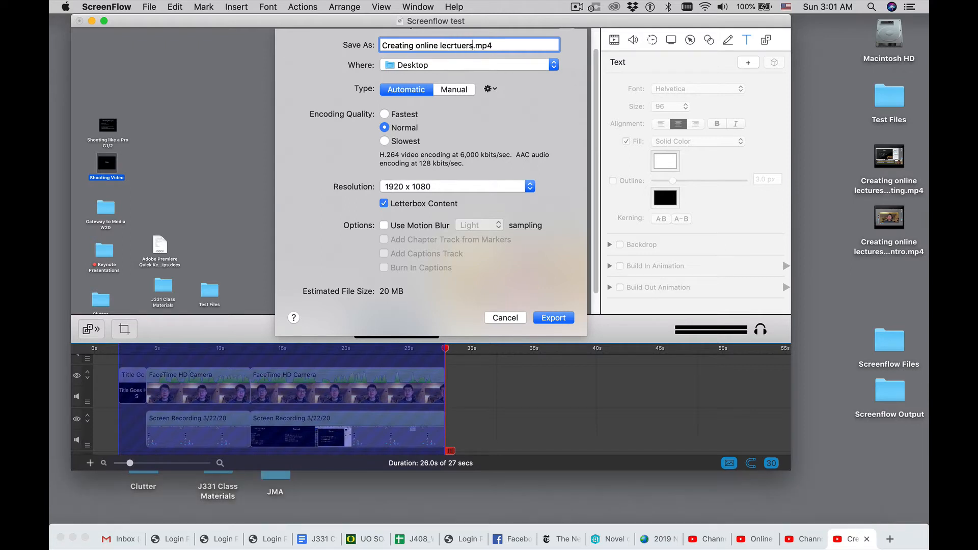
text( with Scree)
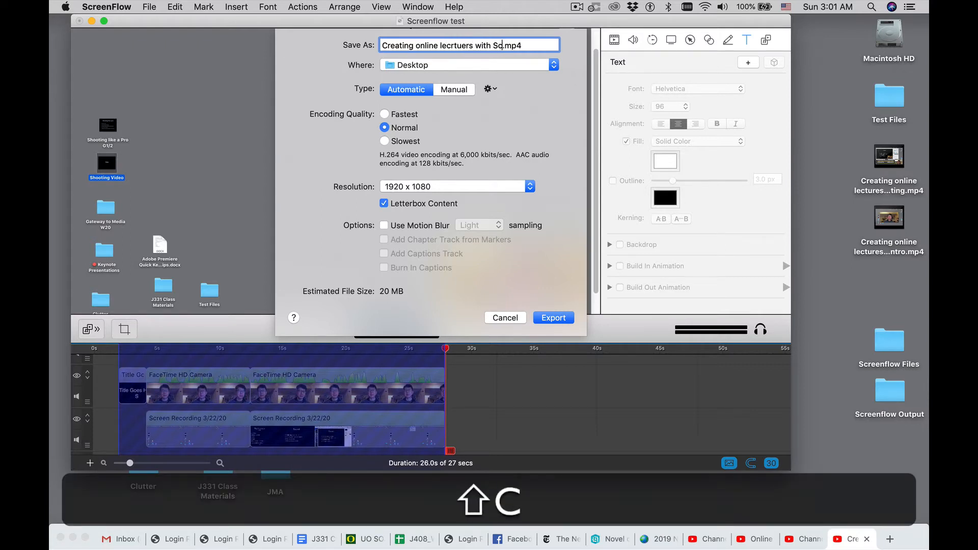
text(nflow)
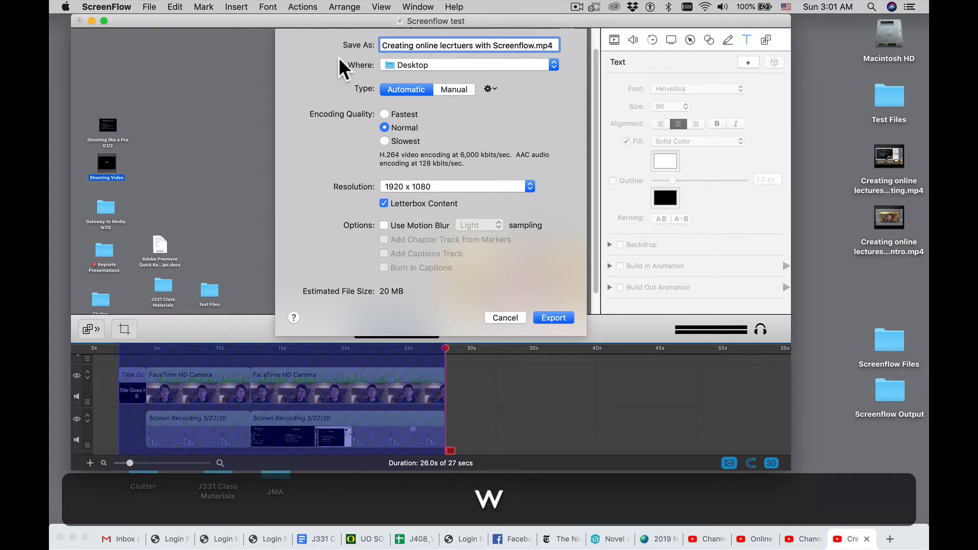
text( Test)
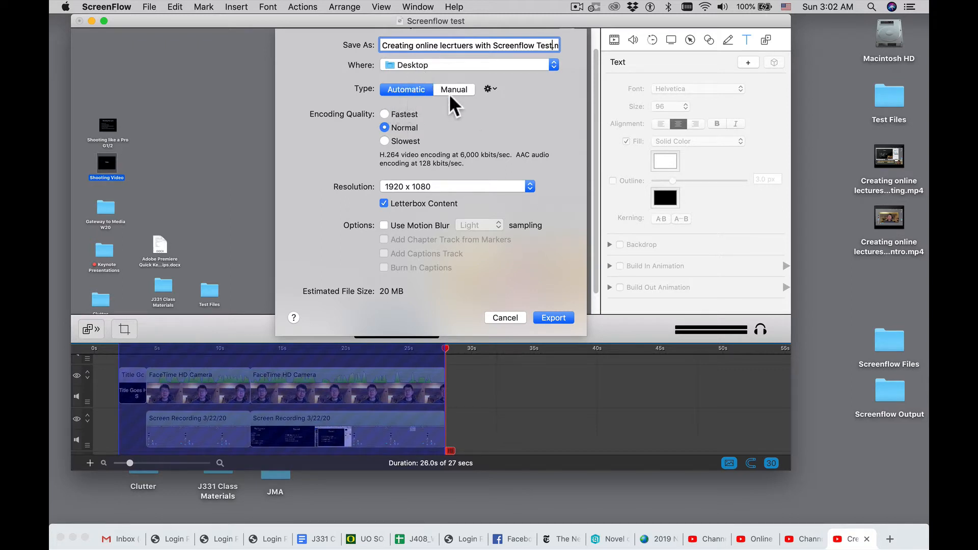
Check the preset and resolution options, then export to the Desktop with automatic type, normal encoding quality and 1920 x 1080 resolution
click(492, 89)
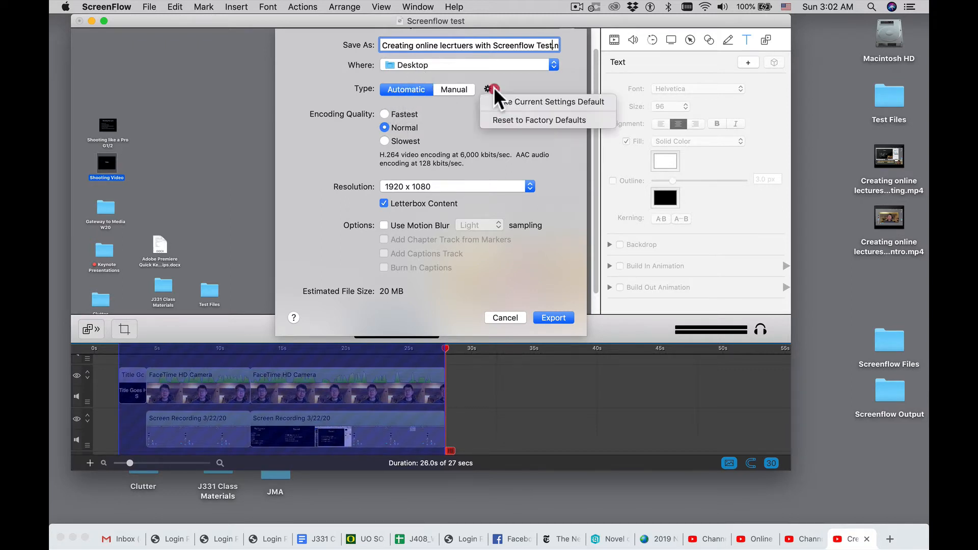
click(451, 98)
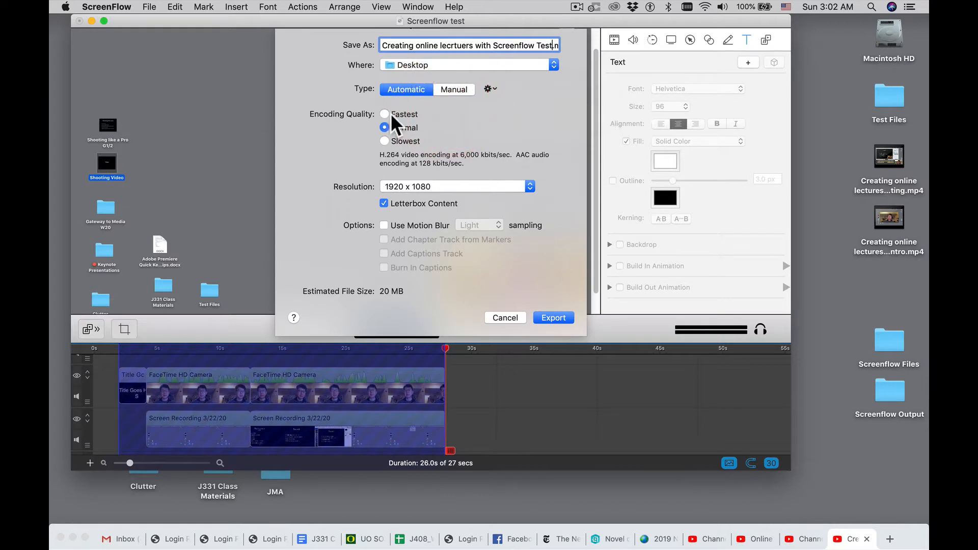
click(423, 186)
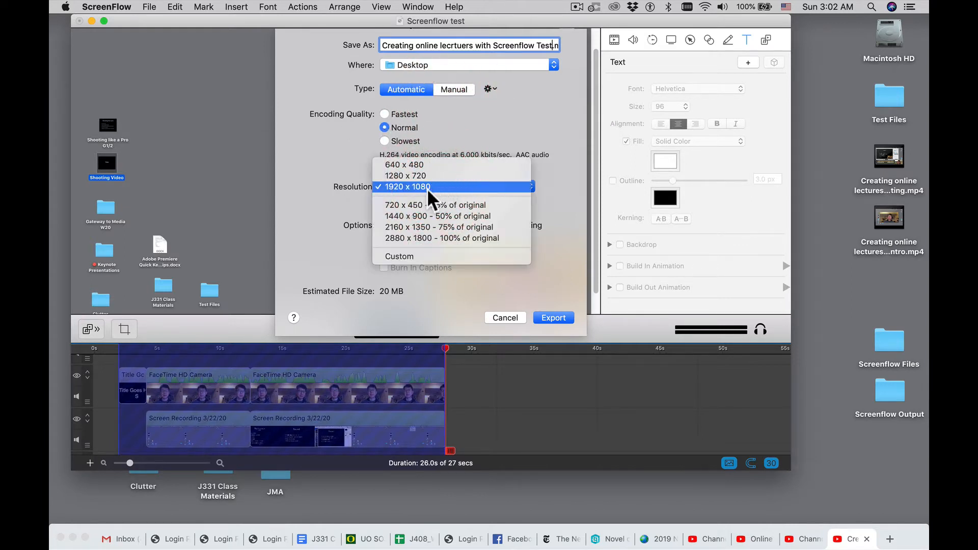
click(578, 130)
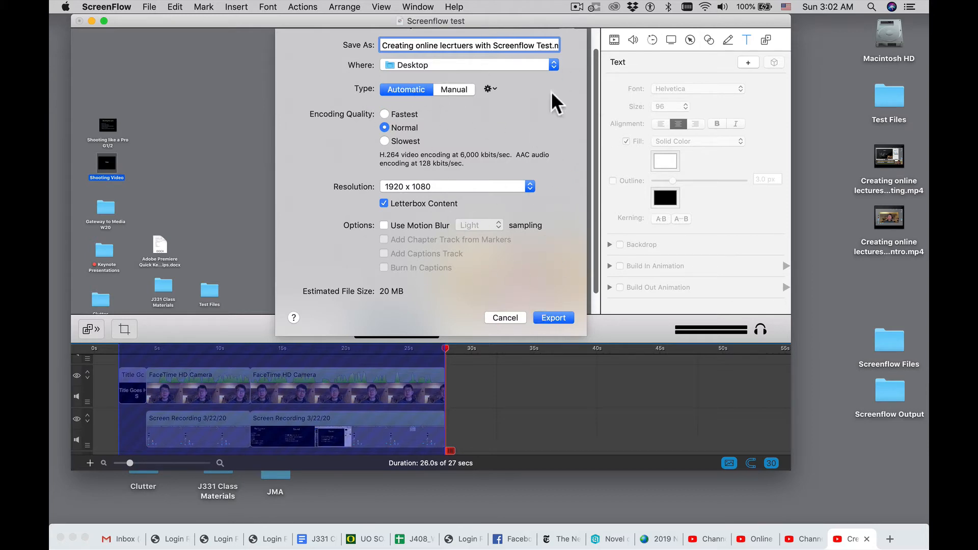
click(549, 316)
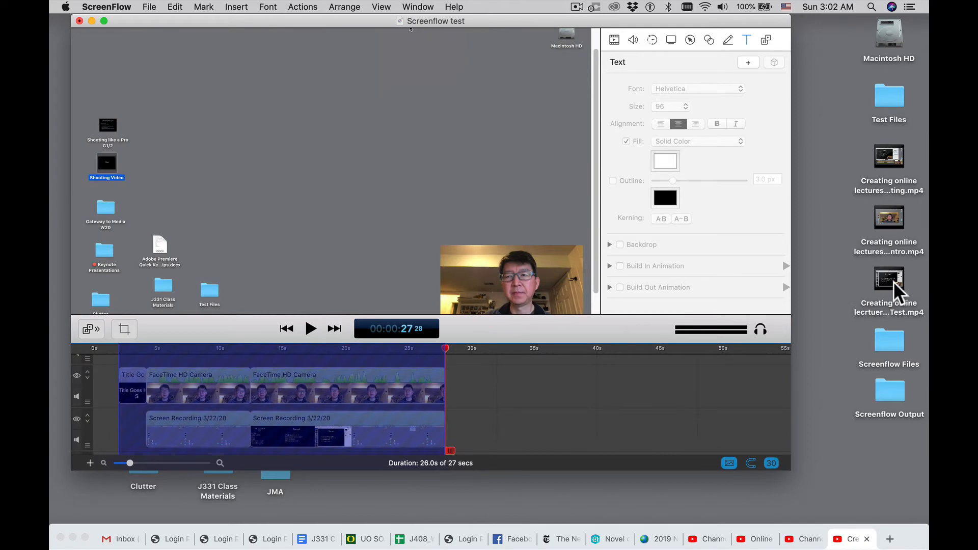
Preview the exported test video from the desktop with Quick Look, skimming from the title to the end
drag(893, 280, 865, 280)
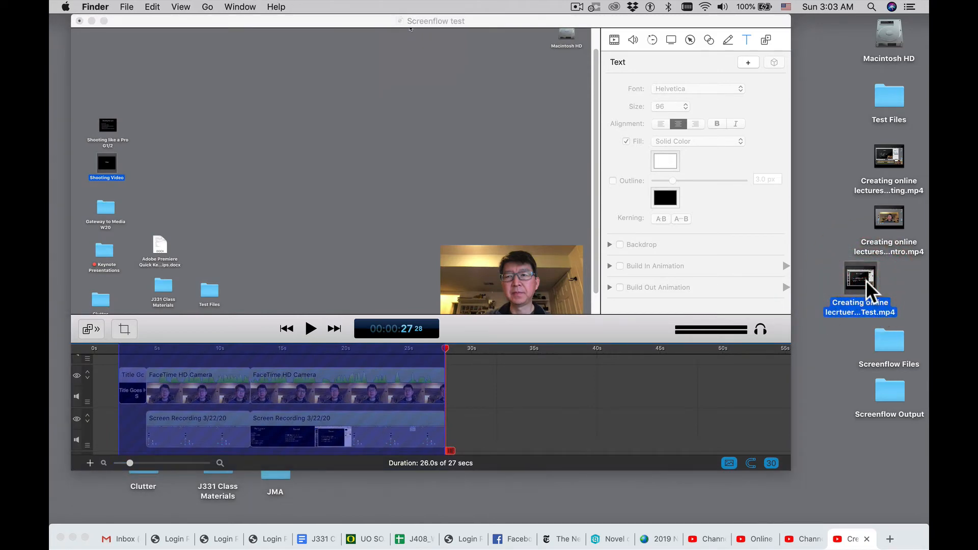
key(space)
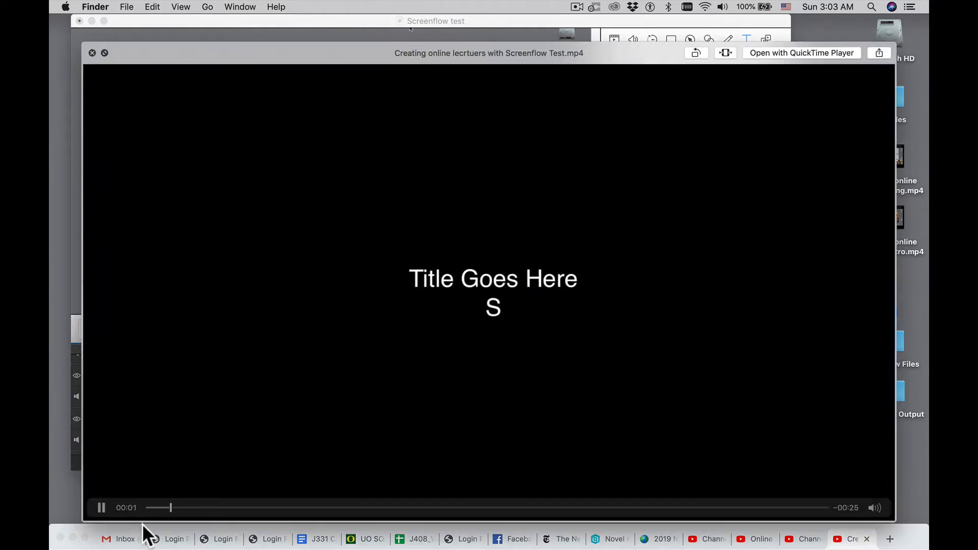
mouse_move(203, 507)
mouse_down()
mouse_move(546, 476)
mouse_move(426, 481)
mouse_move(442, 507)
mouse_move(378, 503)
mouse_move(393, 503)
mouse_up()
click(103, 506)
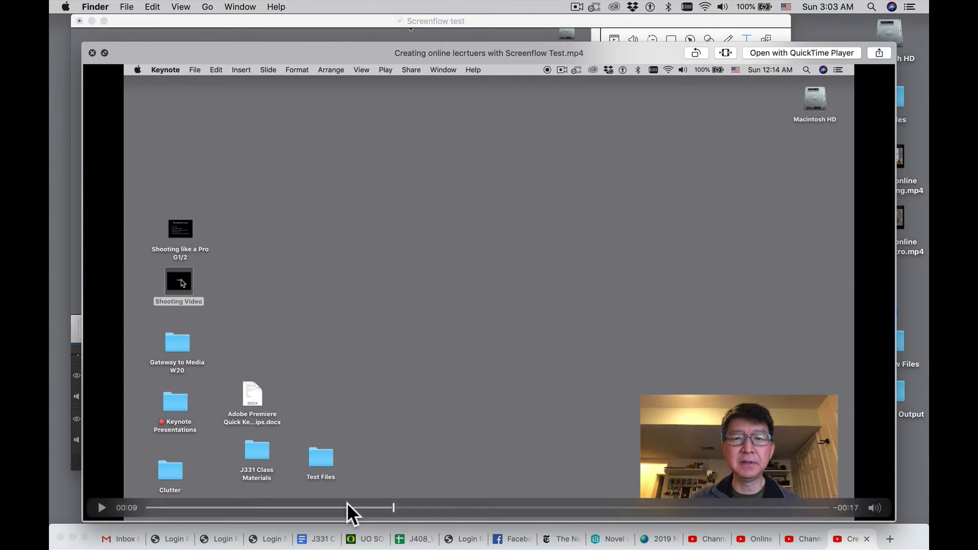
drag(401, 506, 838, 490)
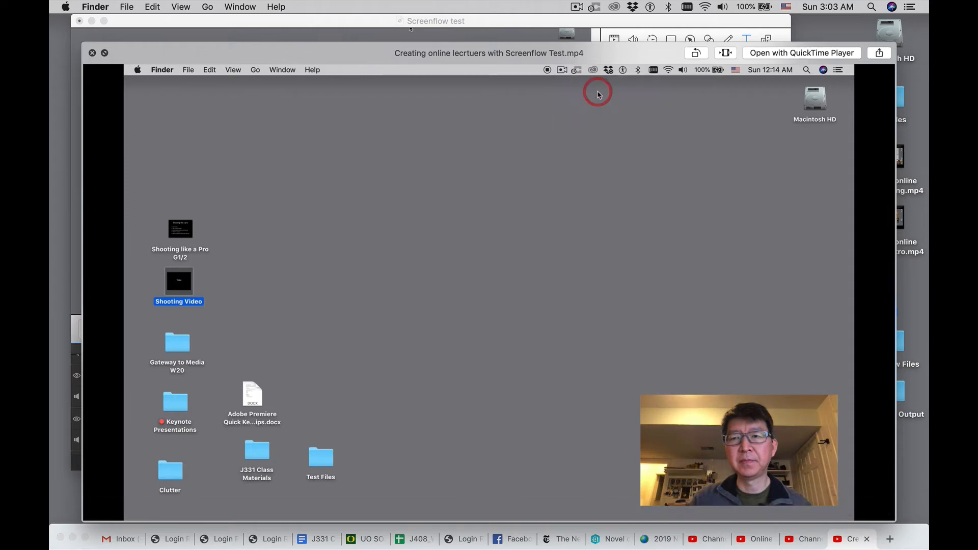
key(space)
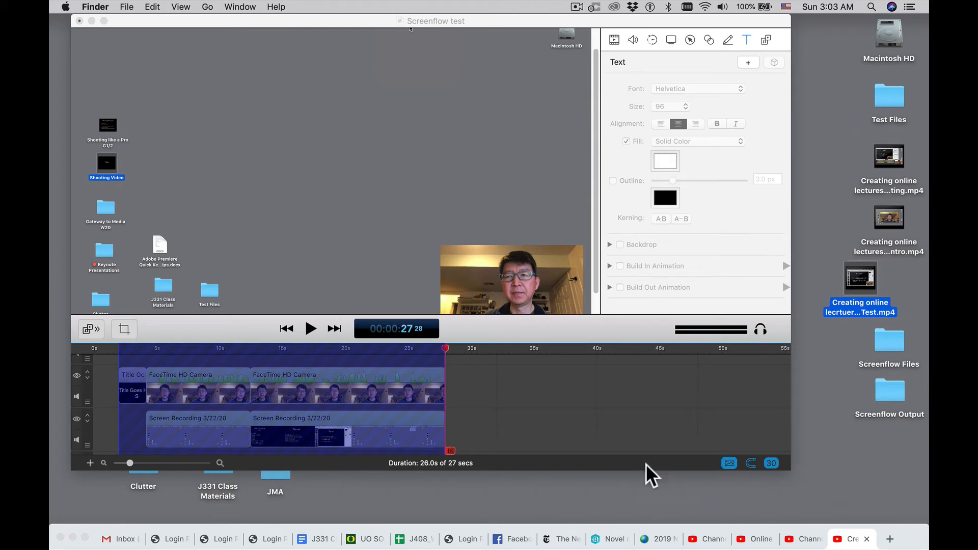
key(space)
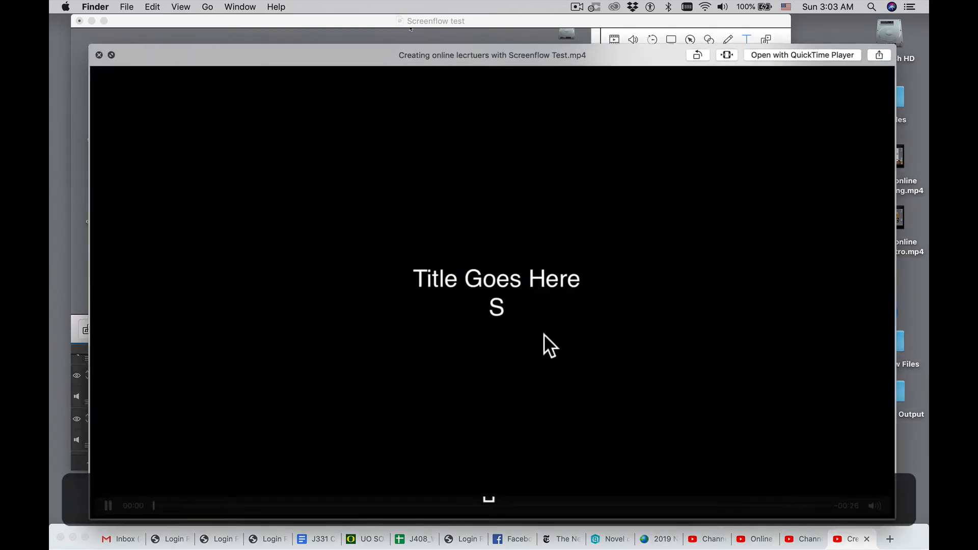
key(space)
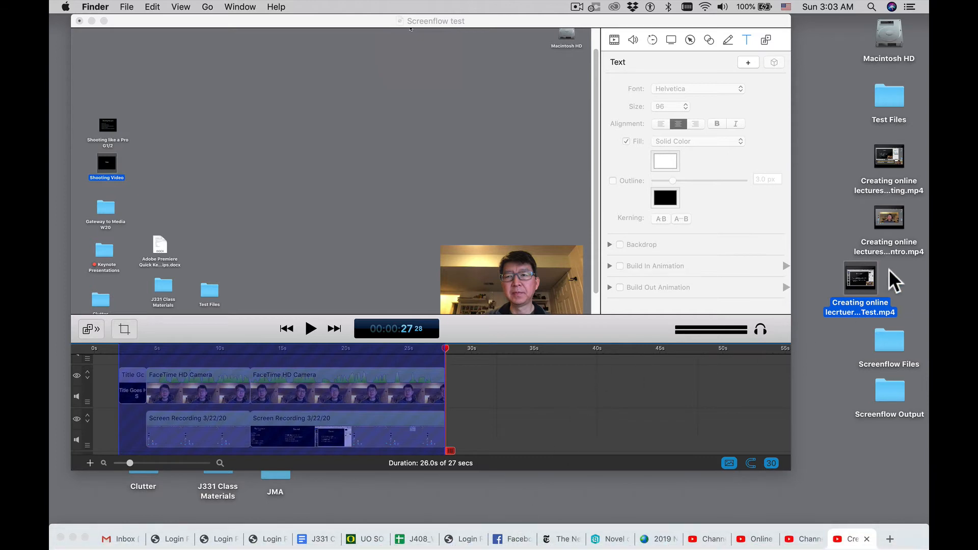
Save and close the Screenflow test project, and line the exported test video up with the other desktop files
click(901, 276)
click(515, 96)
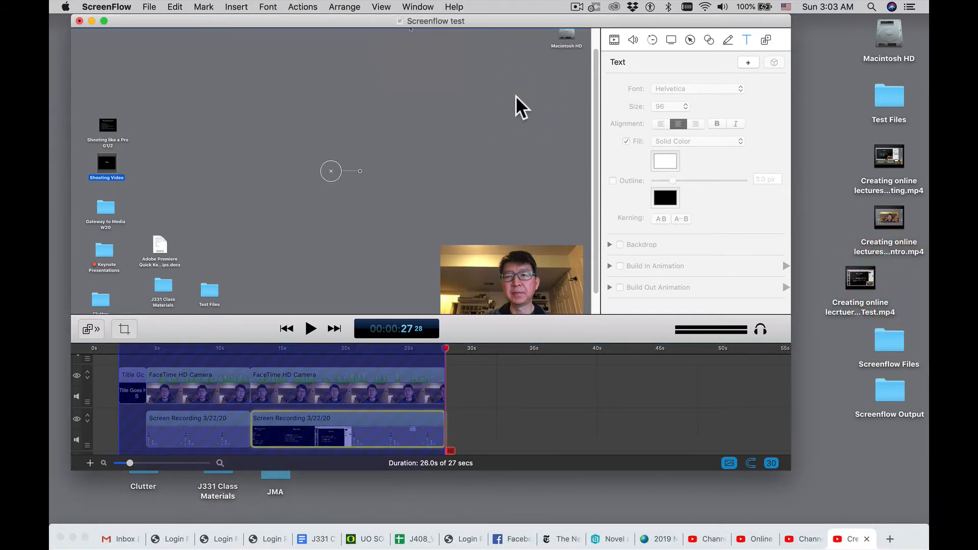
key(super+s)
click(79, 21)
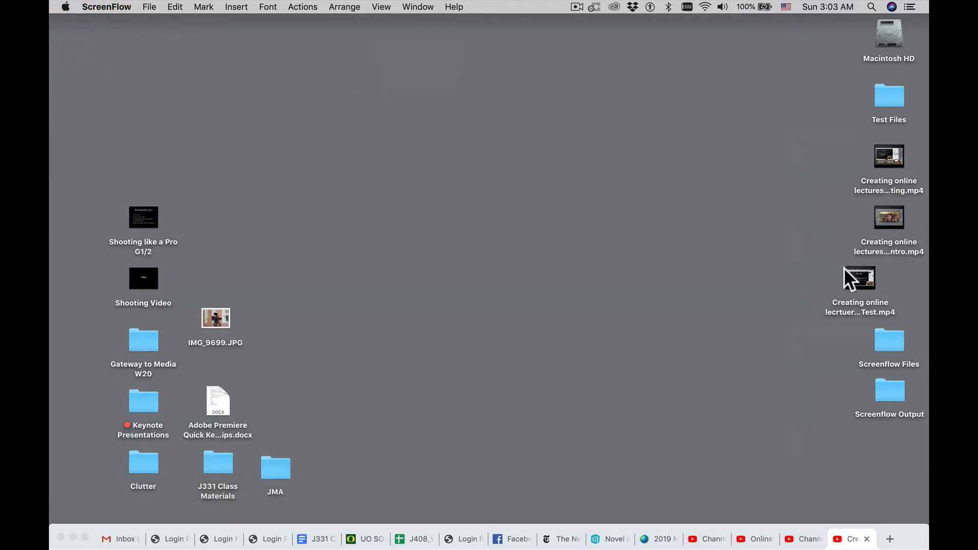
drag(855, 274, 882, 276)
Look through the Screenflow Files folder, including its Outtakes subfolder, and the Screenflow Output folder, closing each window
double_click(884, 344)
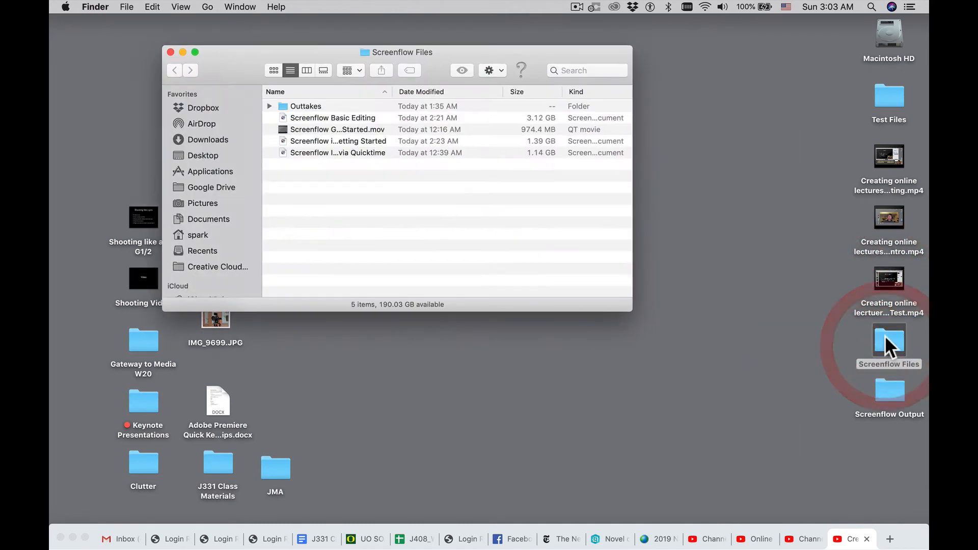
click(392, 203)
click(266, 106)
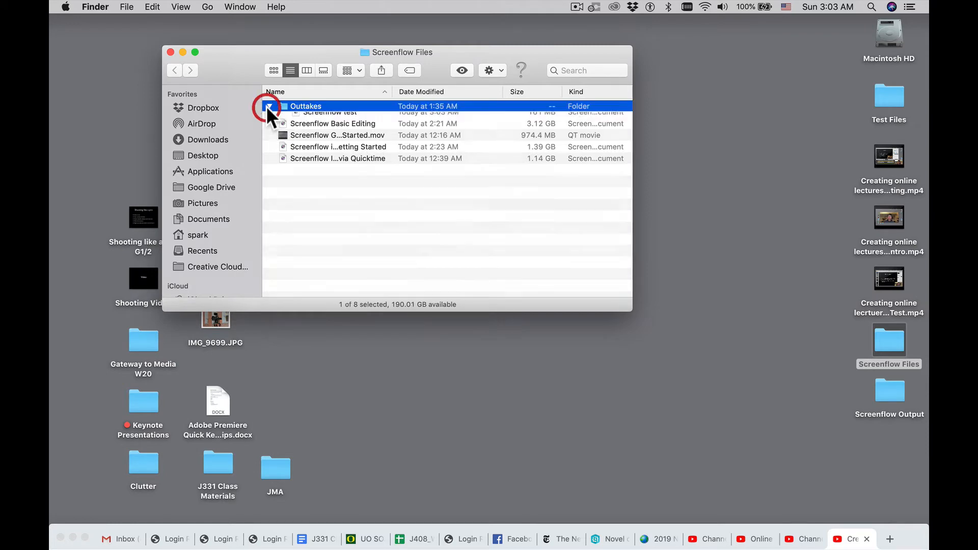
click(268, 105)
click(268, 106)
click(170, 52)
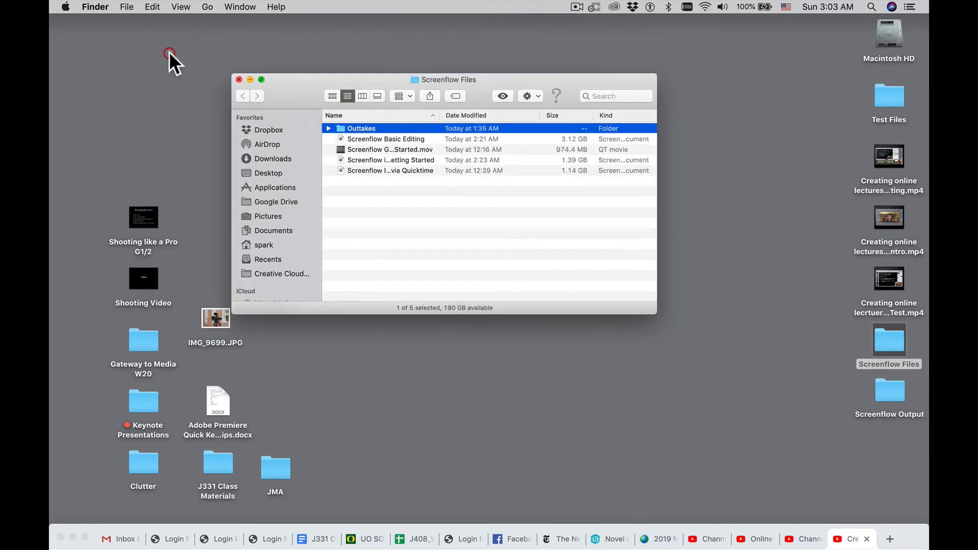
double_click(888, 391)
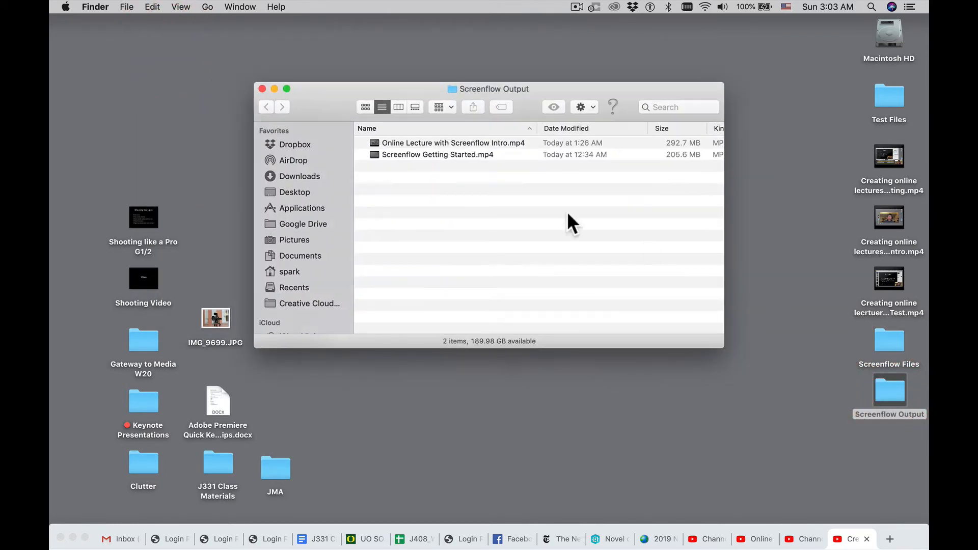
key(super+w)
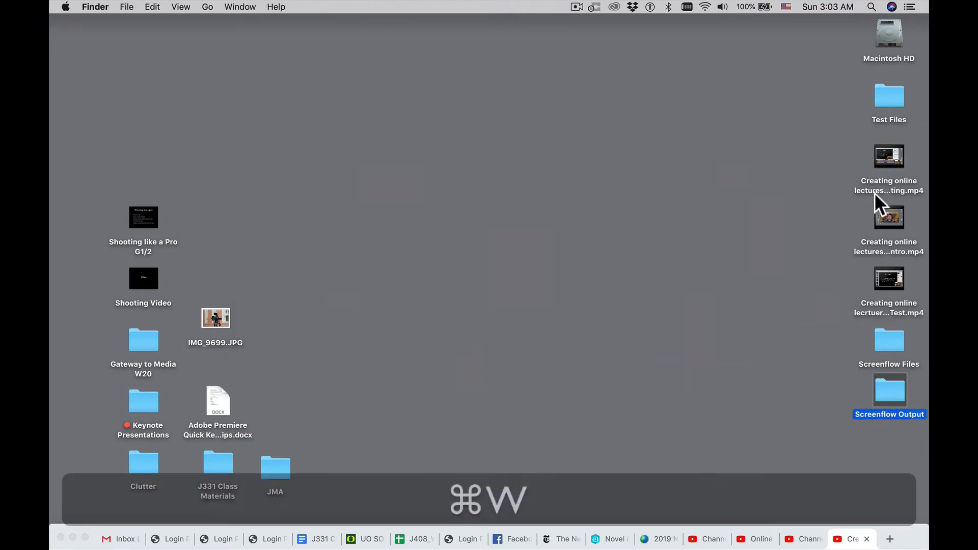
Switch to Chrome and move its mostly hidden window up so the YouTube playlist page is fully in view
click(771, 360)
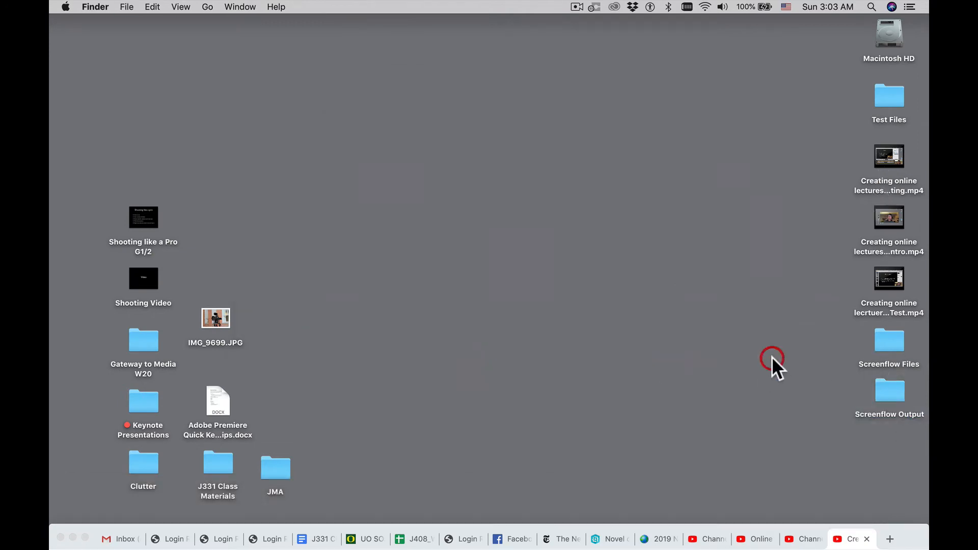
click(706, 530)
drag(707, 531, 710, 13)
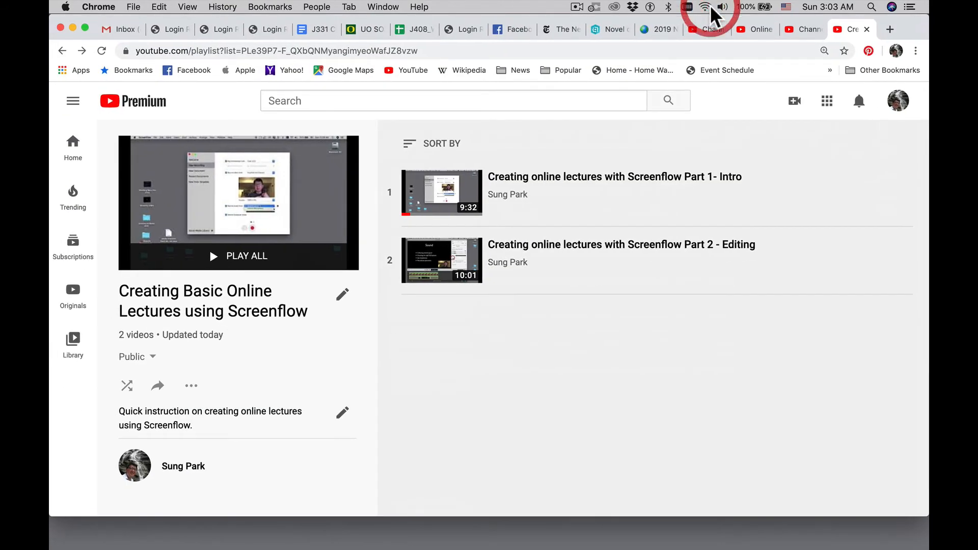
click(641, 386)
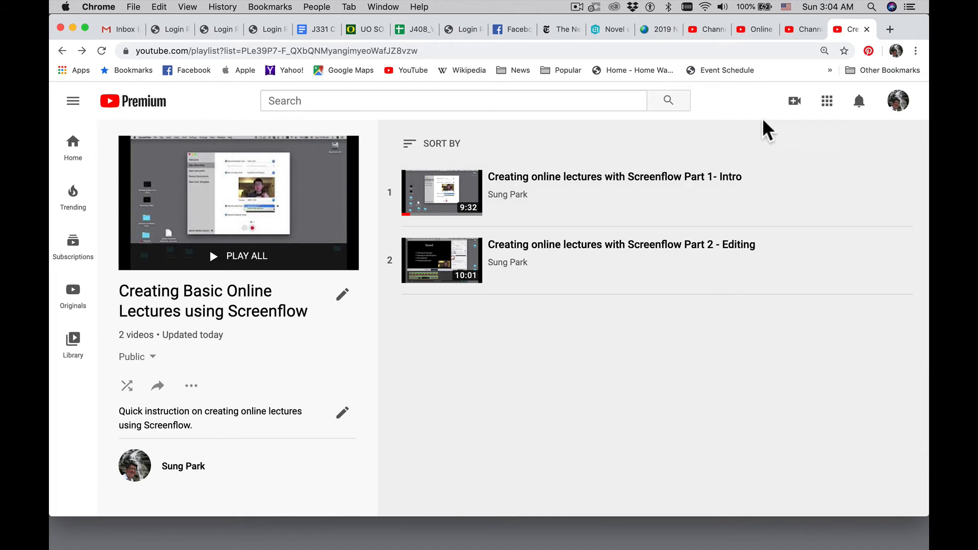
Start a YouTube video upload and choose "Creating online lecrtuers with Screenflow Test.mp4" from the Desktop
click(792, 101)
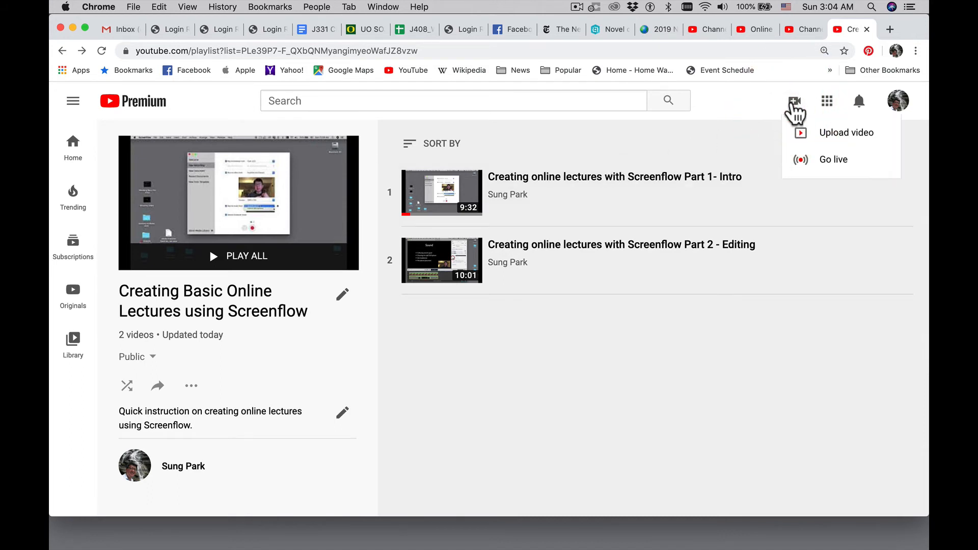
click(830, 136)
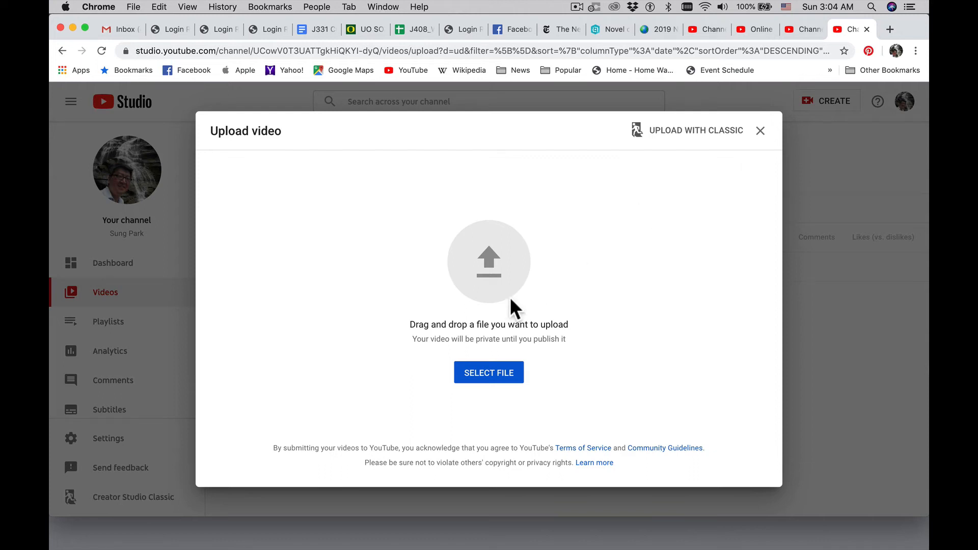
click(492, 379)
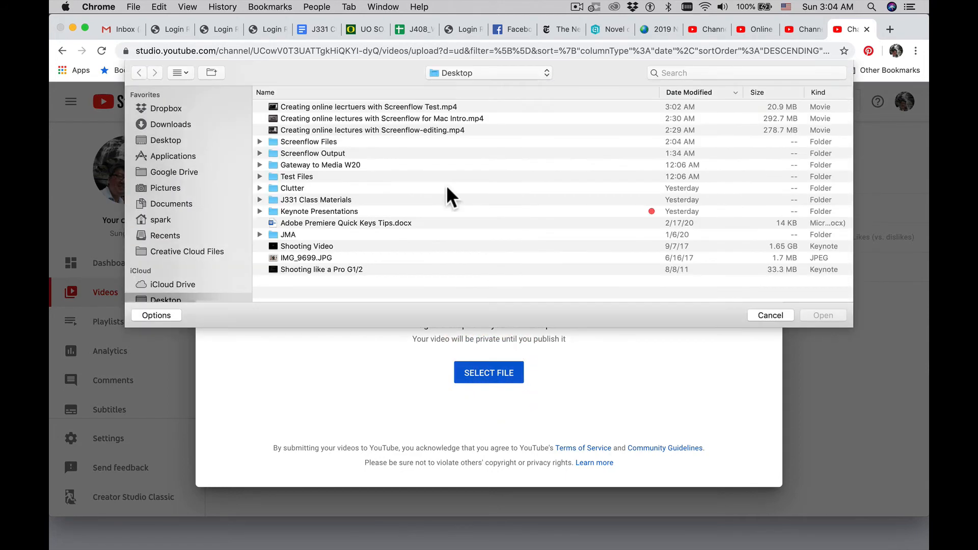
click(183, 122)
click(176, 136)
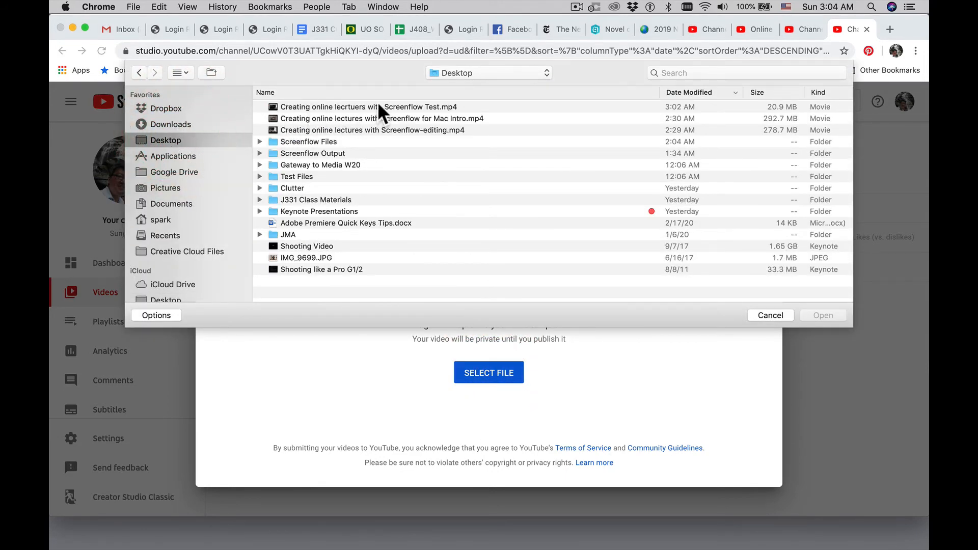
double_click(377, 104)
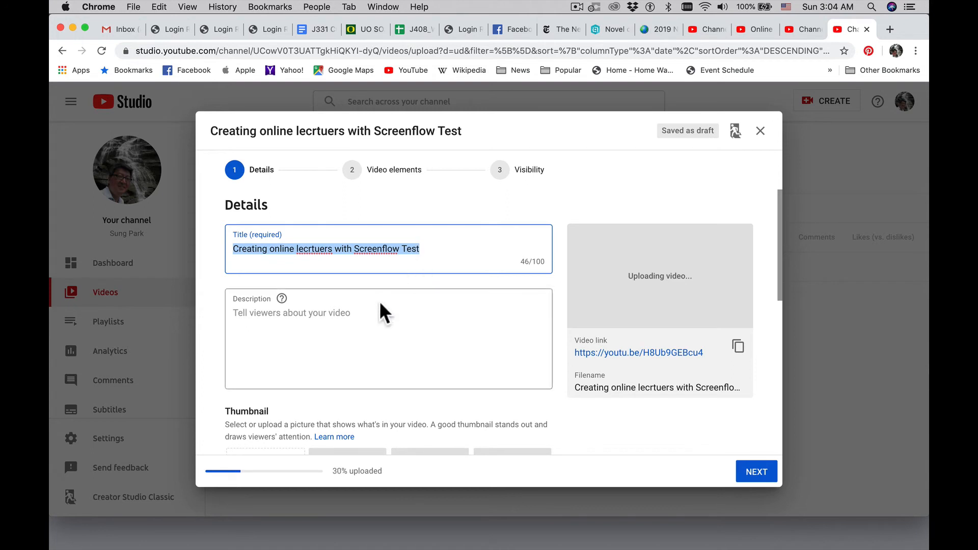
Correct the misspelled word in the video title so it reads "Creating online lectures with Screenflow Test", leaving the description empty
click(320, 249)
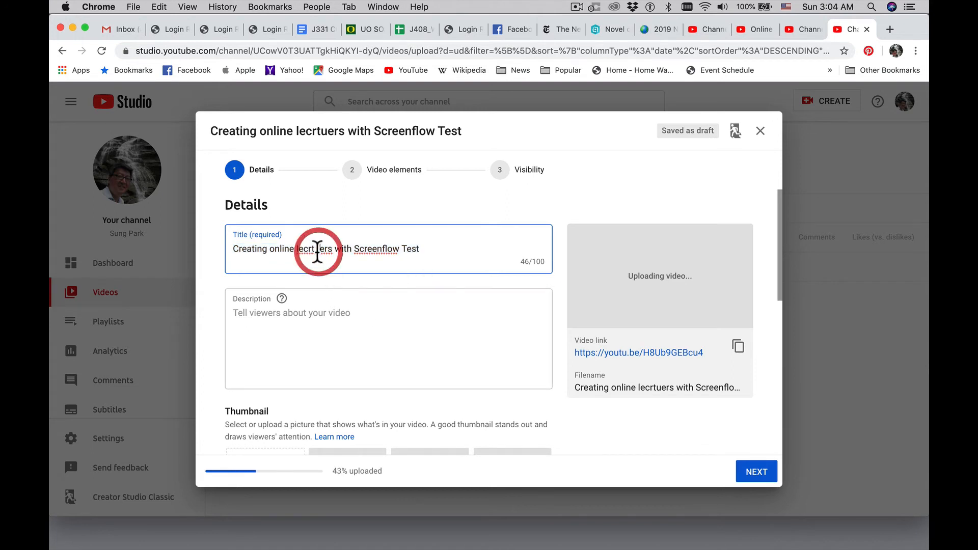
click(311, 249)
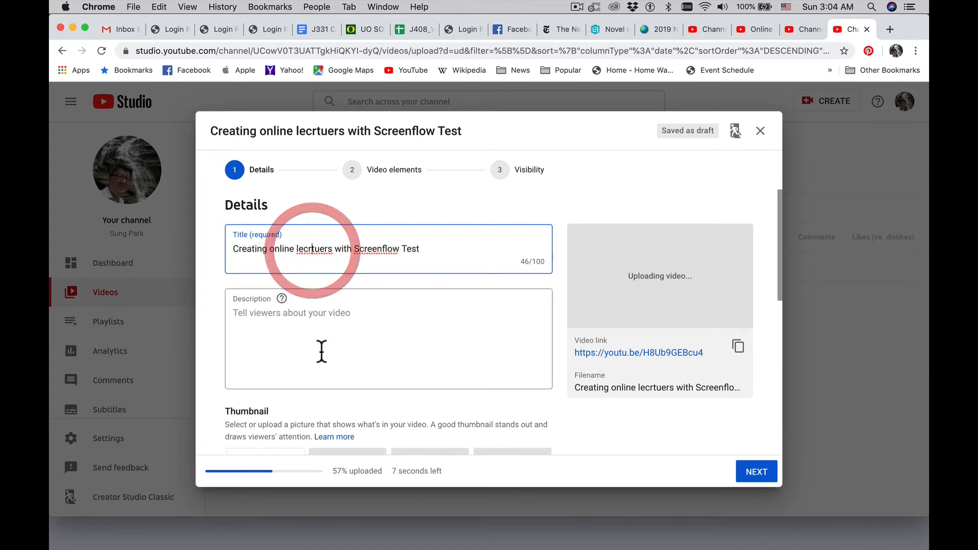
key(BackSpace)
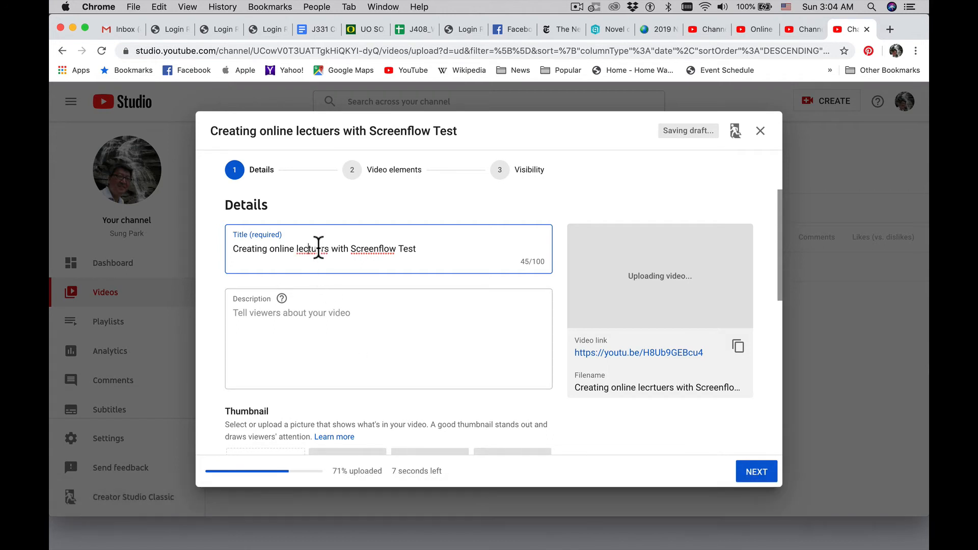
click(317, 249)
text(r)
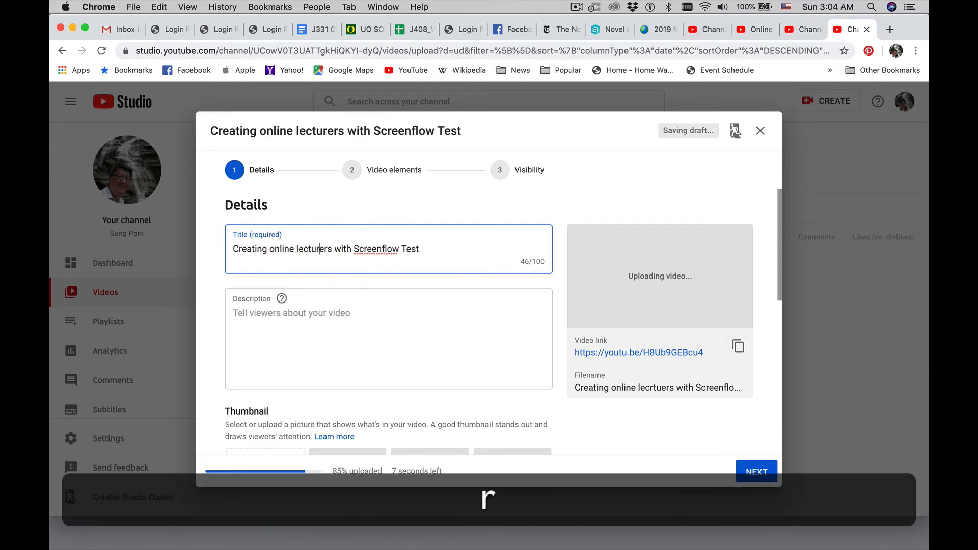
key(Right)
key(BackSpace)
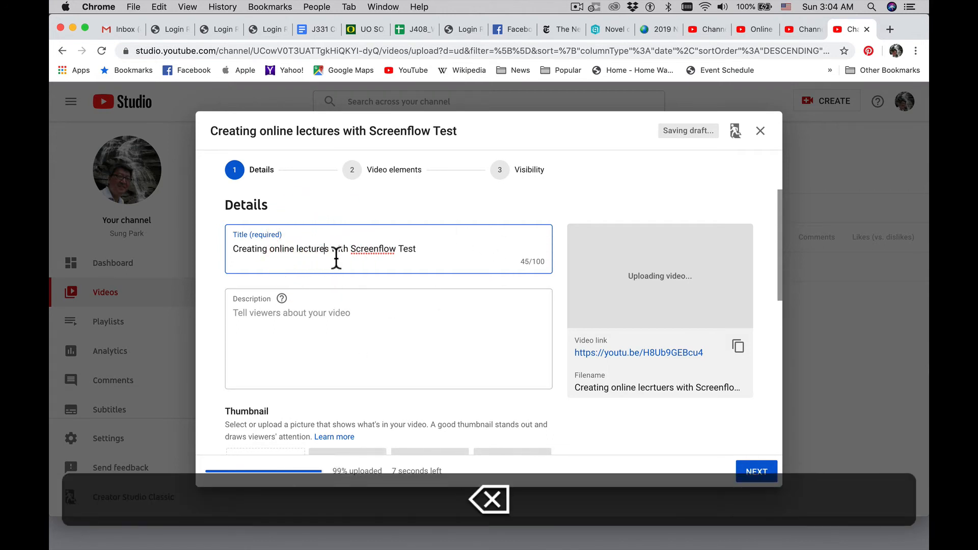
click(377, 332)
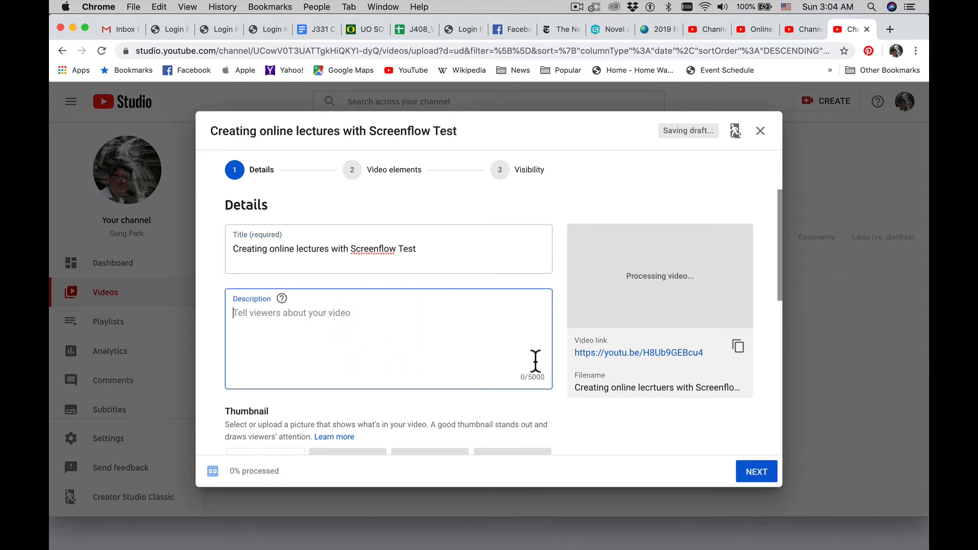
Add the uploaded video to the playlist "Creating Basic Online Lectures using Screenflow"
scroll(532, 362, down, 2)
scroll(534, 360, down, 5)
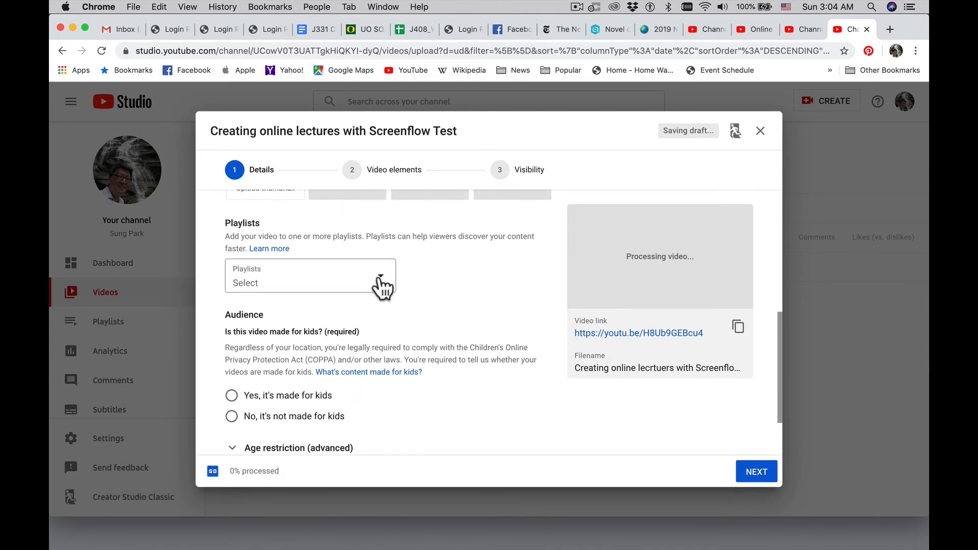
click(382, 281)
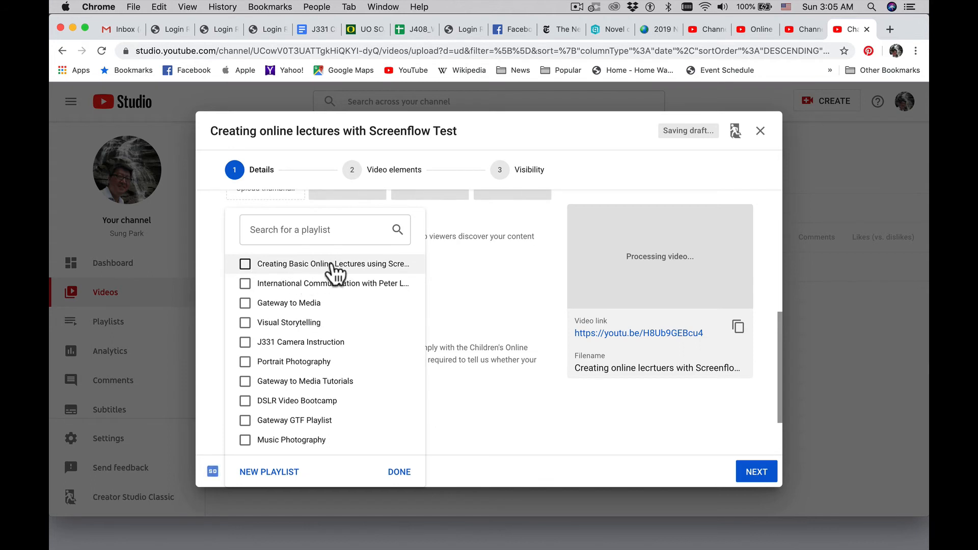
click(305, 264)
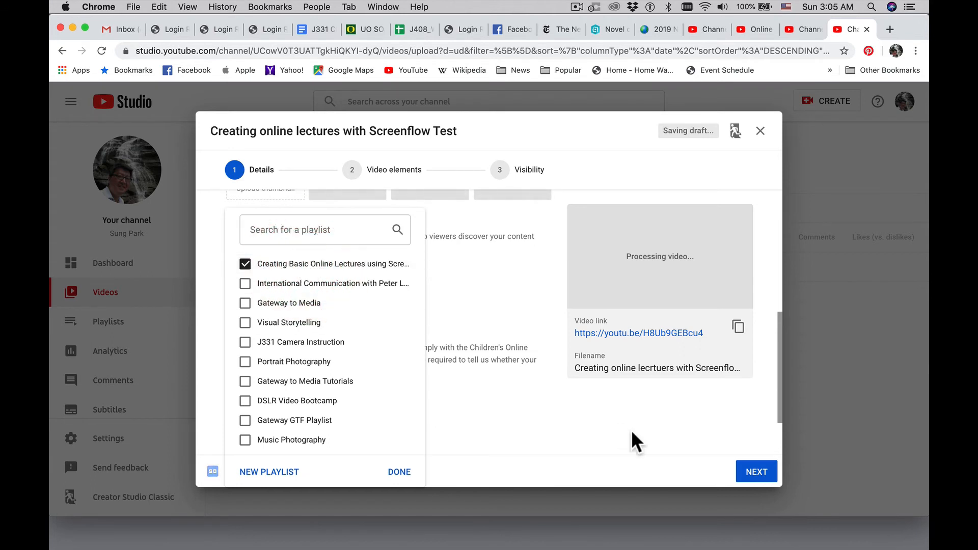
click(723, 431)
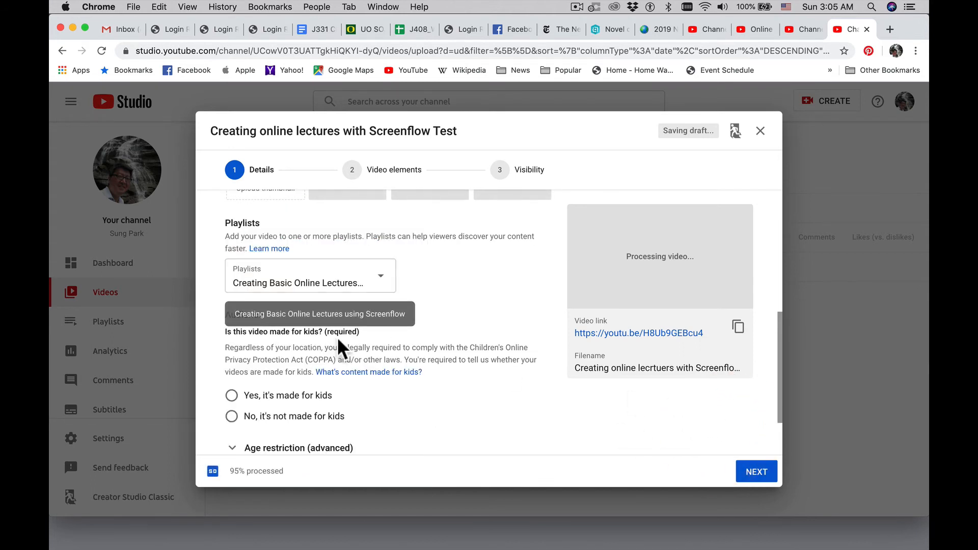
Declare the video as not made for kids and continue to the Visibility stage without adding video elements
scroll(347, 375, down, 2)
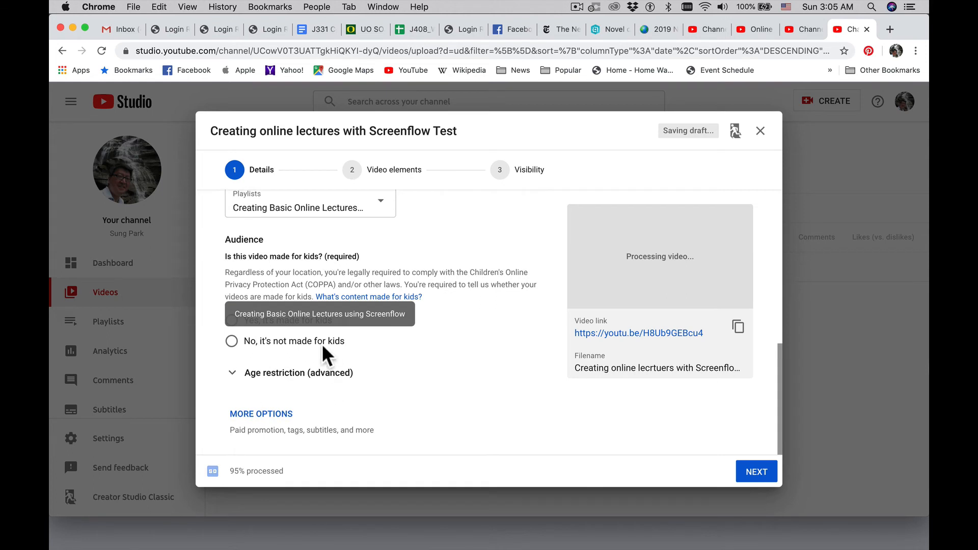
click(231, 340)
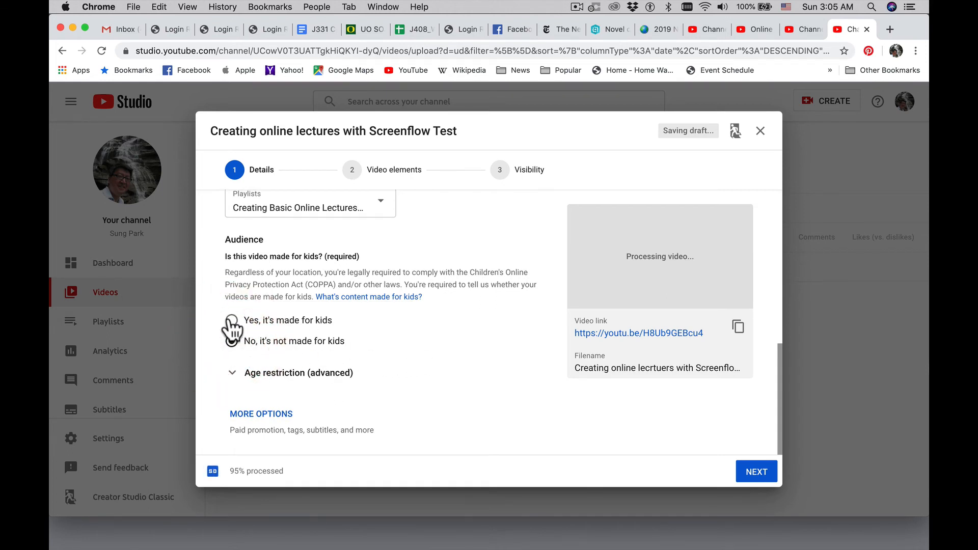
click(756, 472)
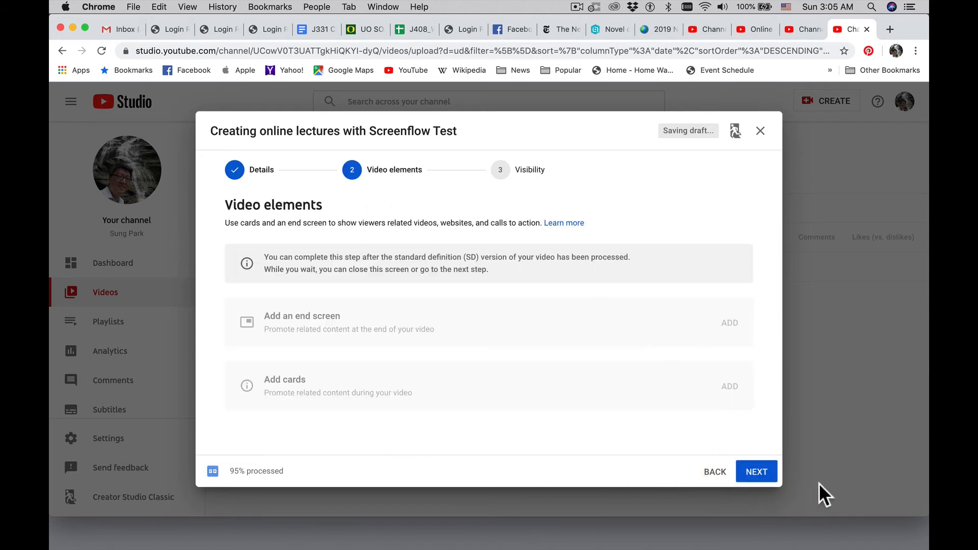
click(756, 471)
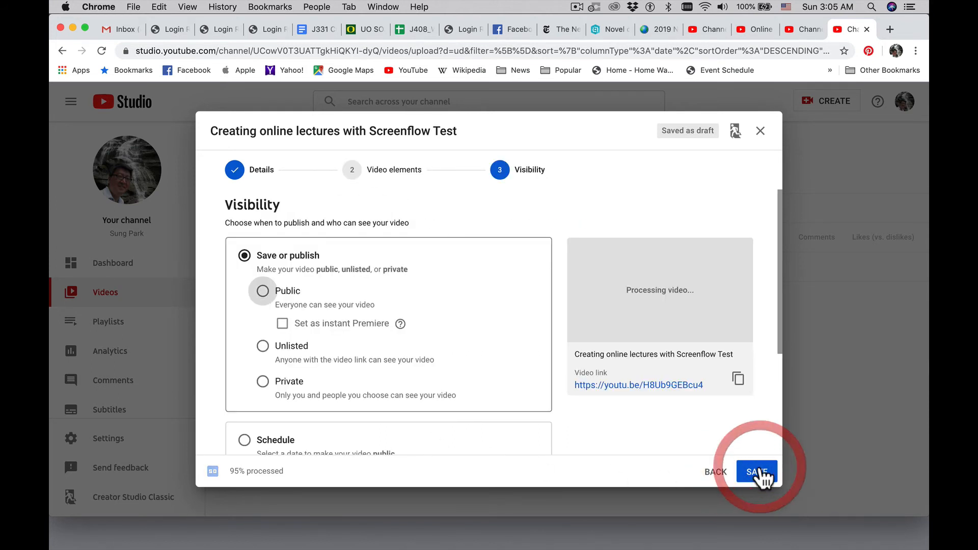
Set the video's visibility to Unlisted, look over the remaining publishing options, save the upload and dismiss the sharing dialog
click(263, 347)
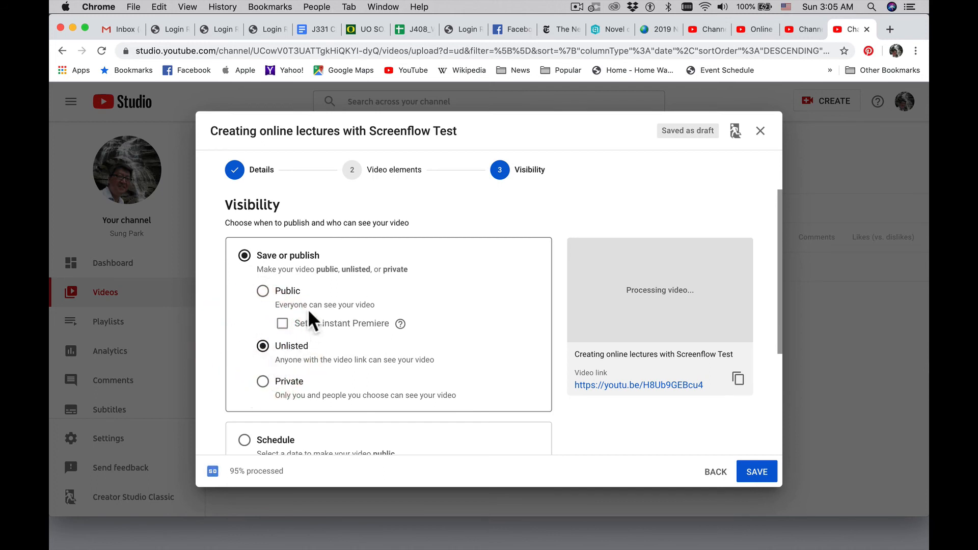
scroll(414, 320, down, 3)
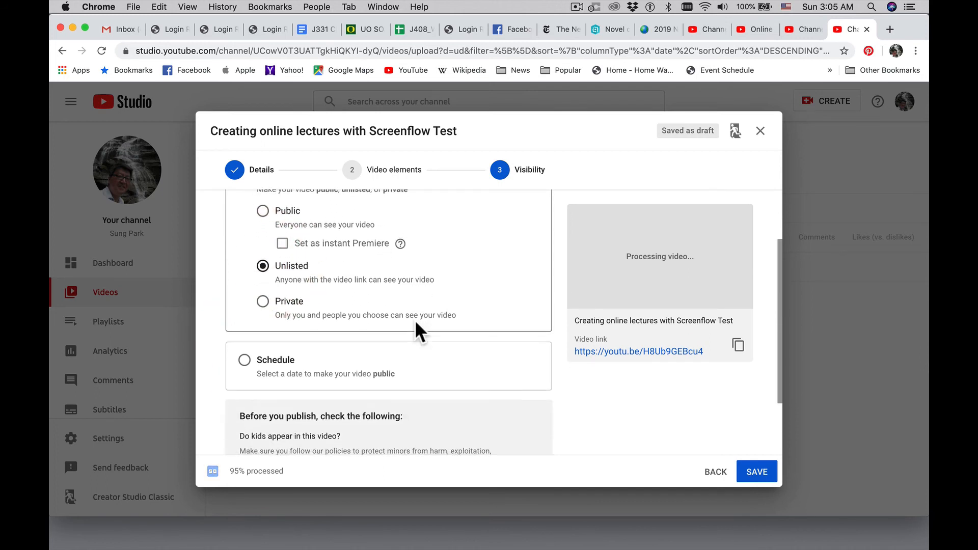
scroll(414, 320, up, 2)
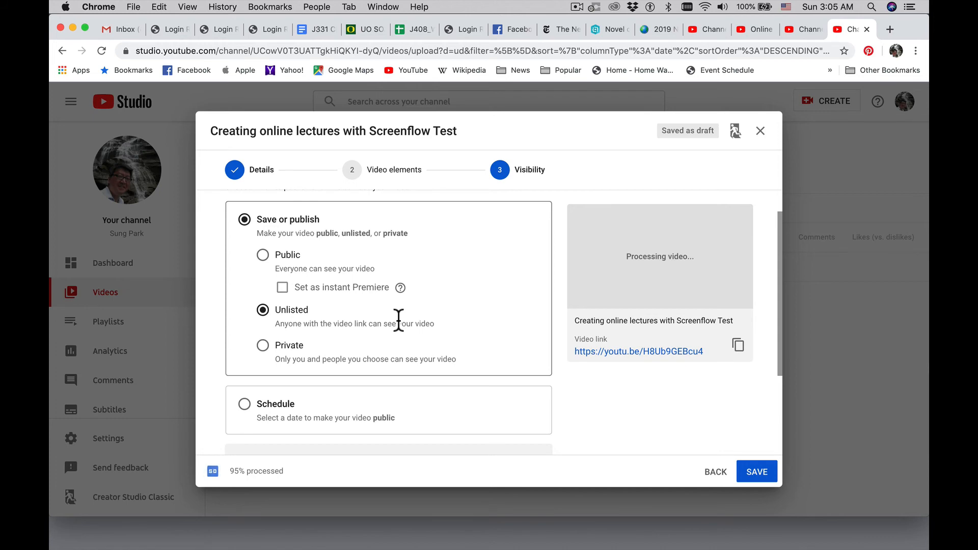
scroll(646, 409, down, 3)
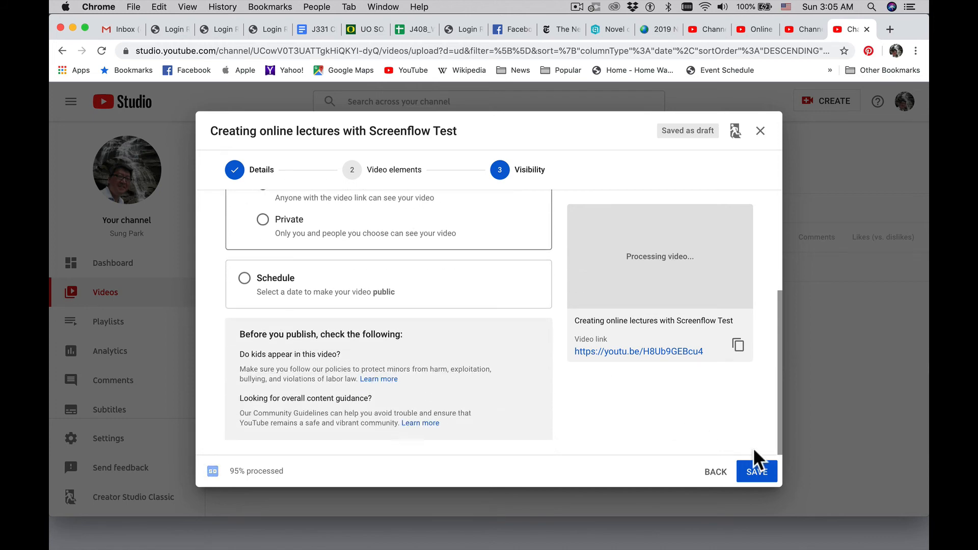
click(758, 469)
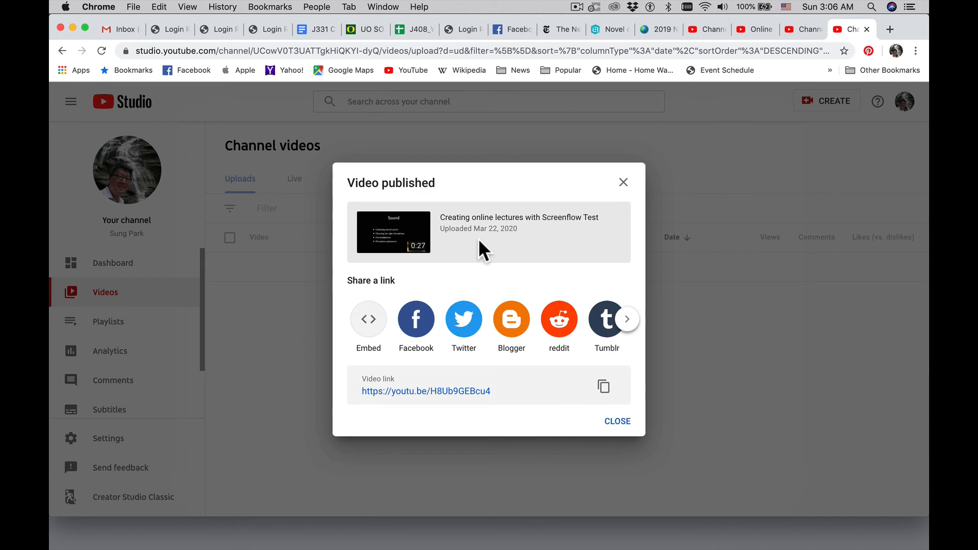
click(617, 421)
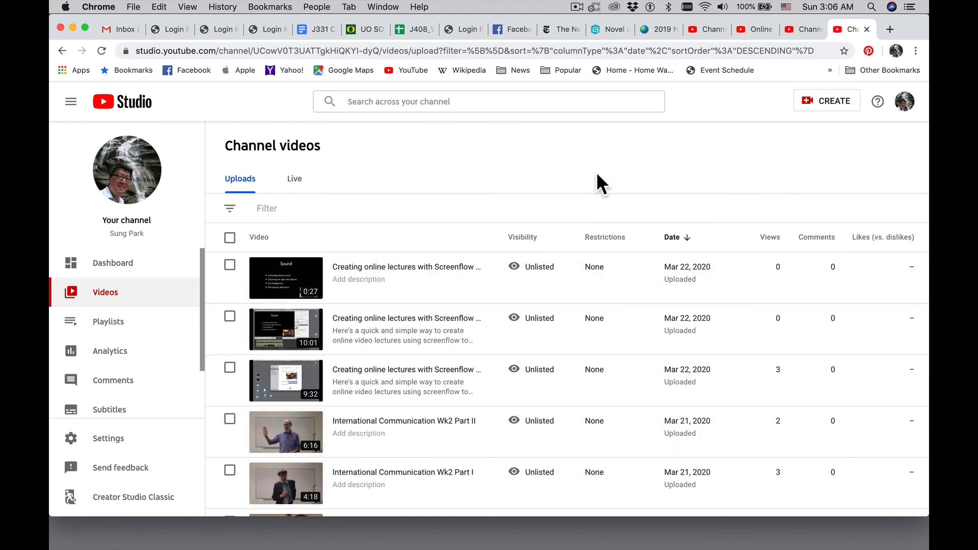
Open the "Creating Basic Online Lectures using Screenflow" playlist from the channel's playlists to check for the new video
click(595, 173)
mouse_move(545, 277)
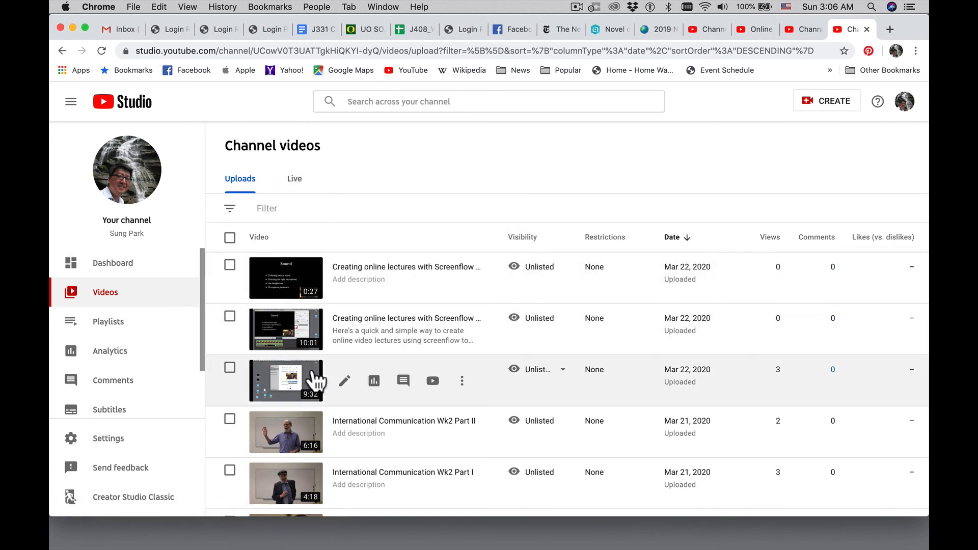
click(111, 318)
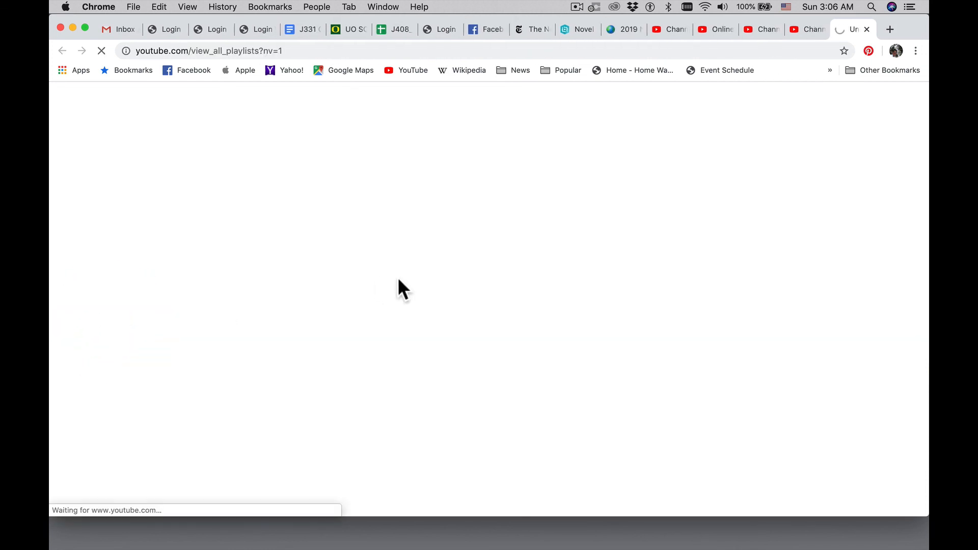
click(419, 222)
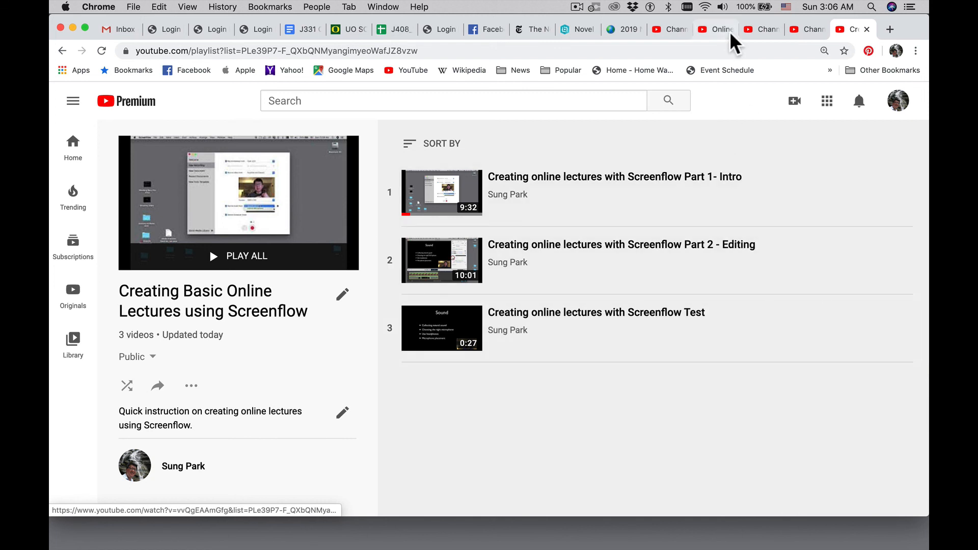
Stop the running ScreenFlow recording
click(575, 7)
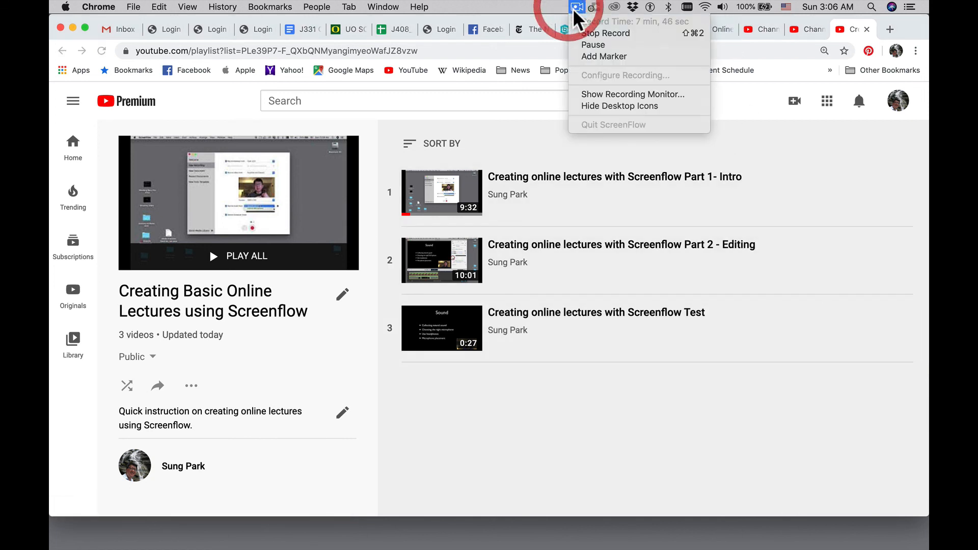
click(595, 30)
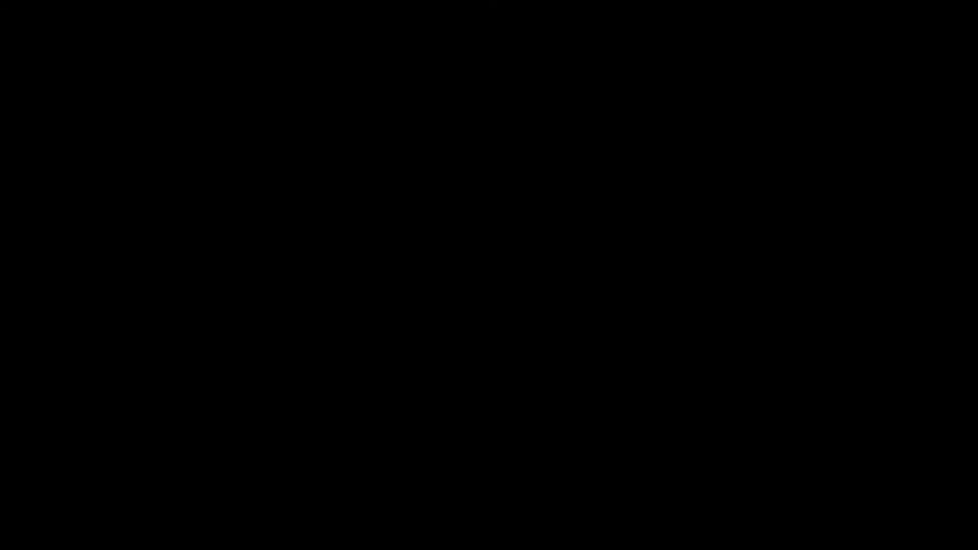